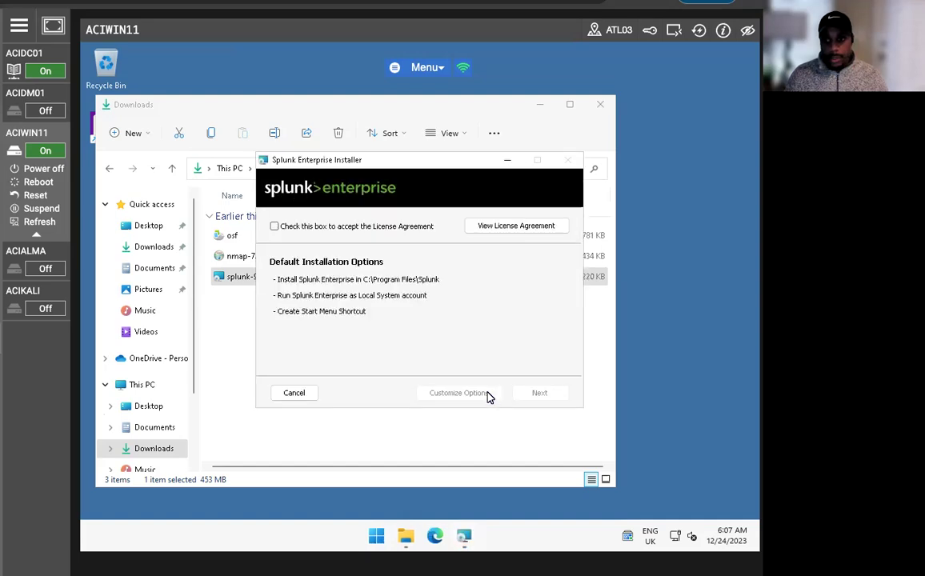
Accept the license, choose custom options, keep the default location, and select Domain Account
click(275, 226)
click(461, 398)
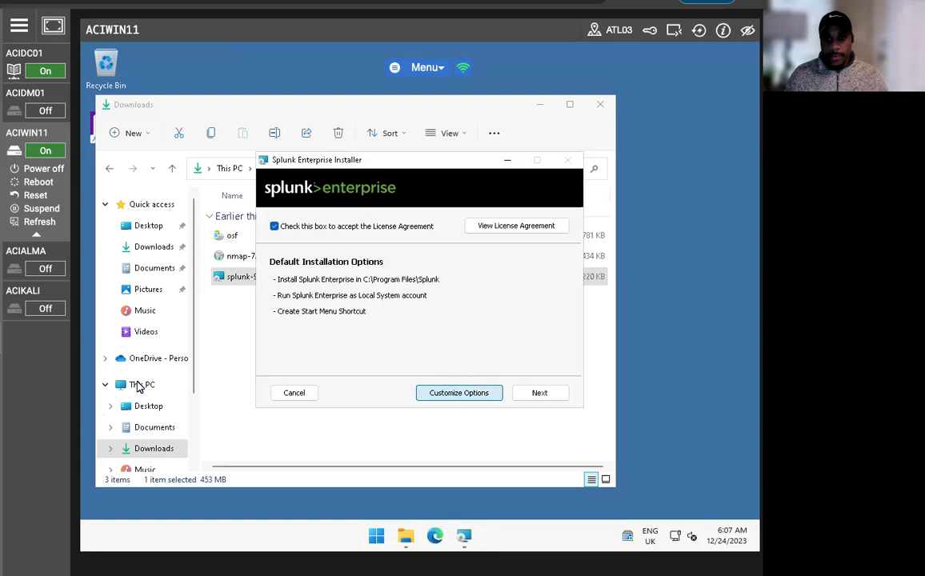
click(528, 392)
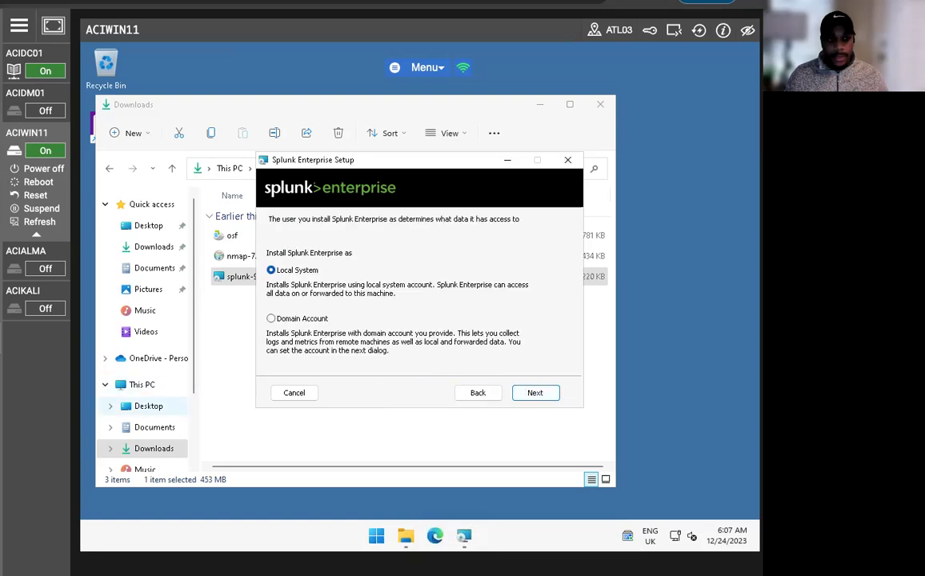
click(271, 319)
click(519, 394)
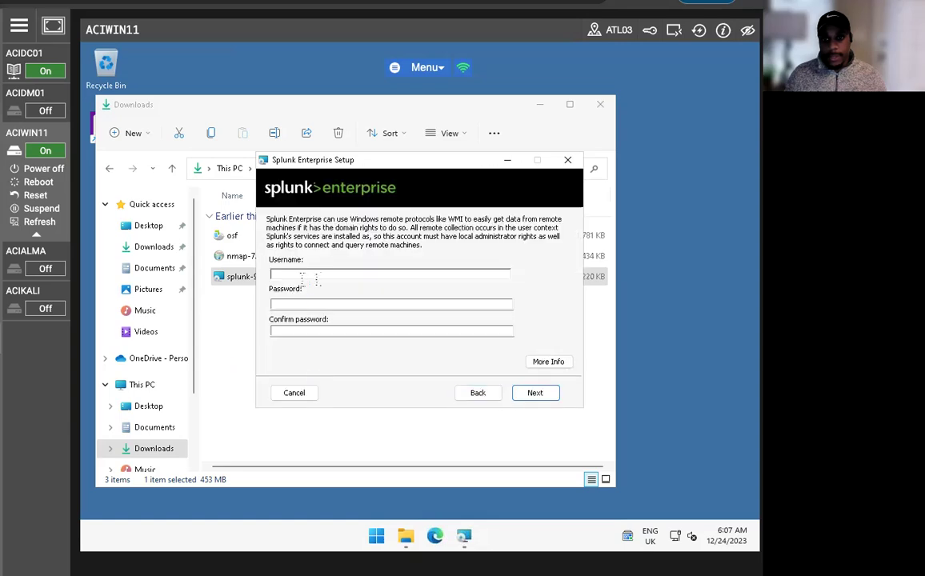
Enter the domain administrator account and its password, confirmed, as the service credentials
text(aciplab\a)
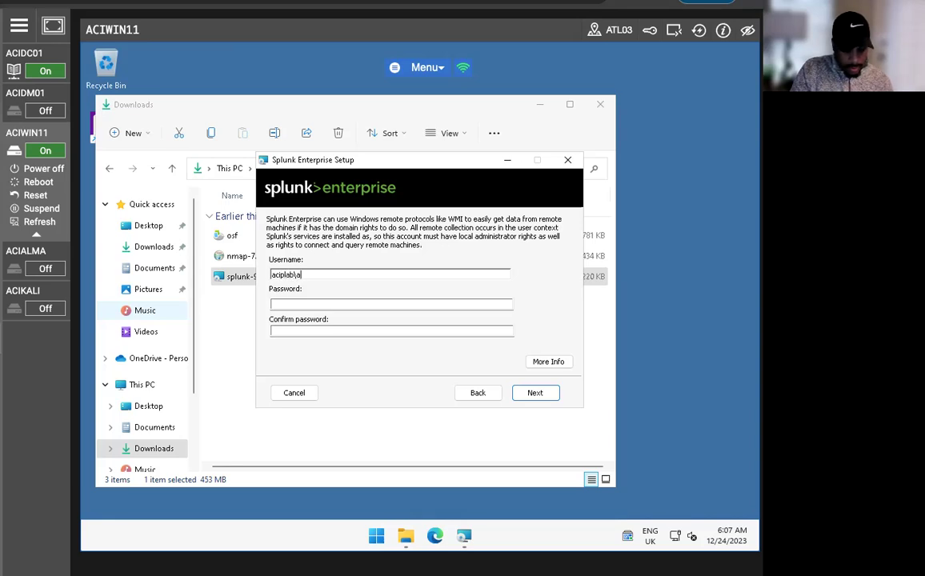
text(dministrator)
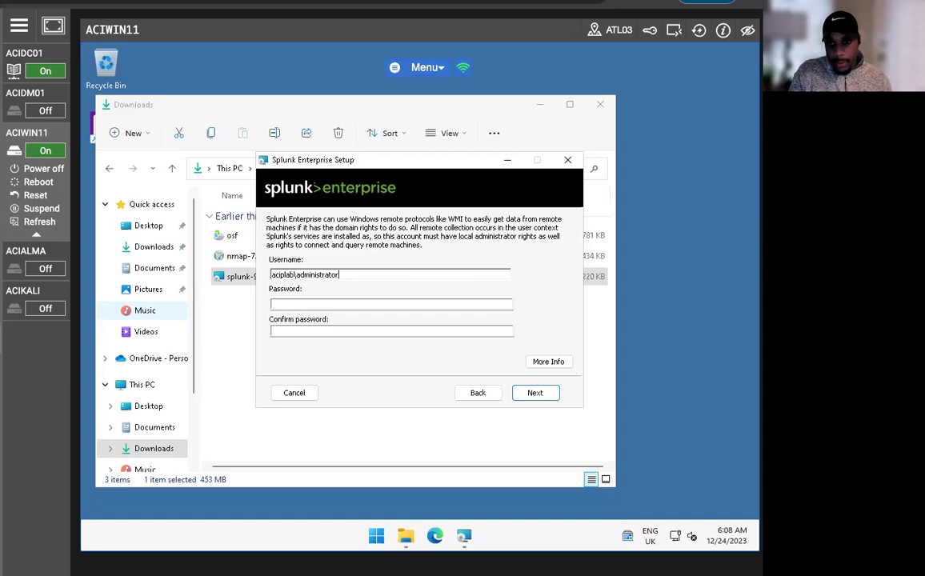
key(Tab)
text(P@ssw0rd)
key(Tab)
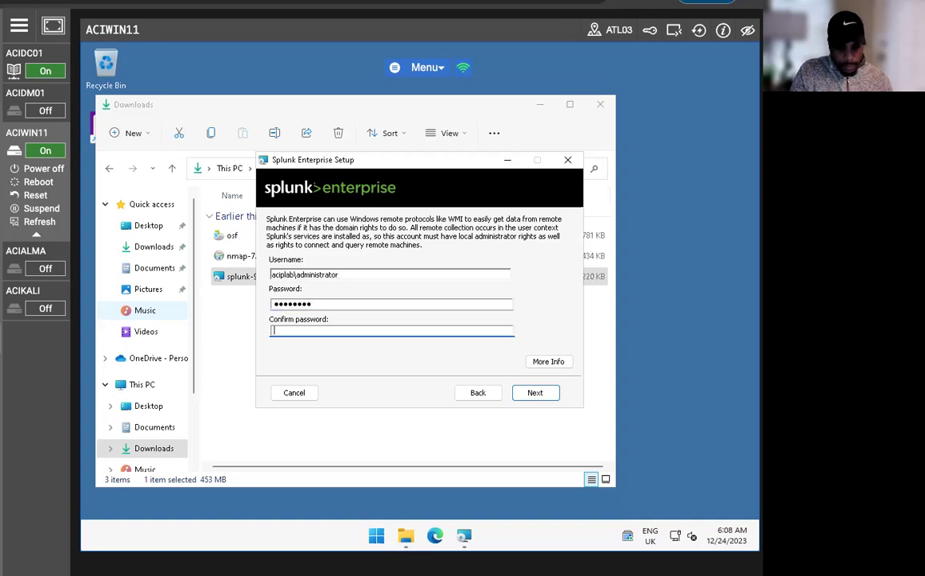
text(P@ssw0rd)
key(Return)
Create the Splunk administrator username and password, then start the installation
click(301, 275)
text(splunkad)
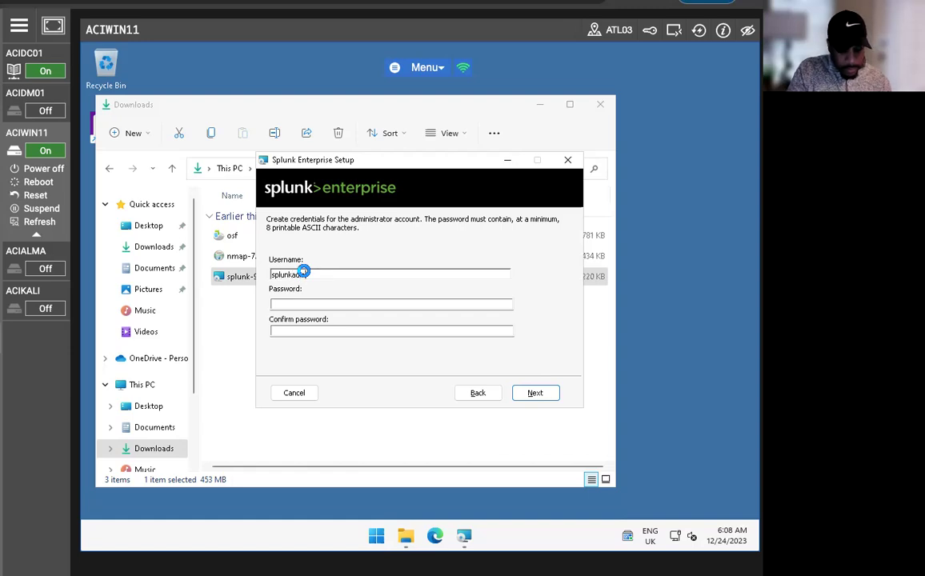
key(Tab)
text(P@ss)
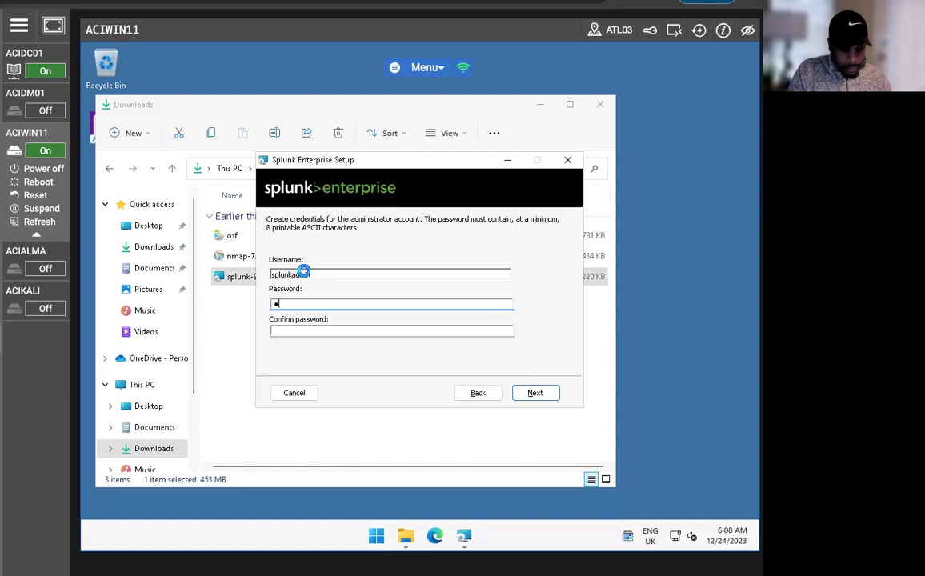
key(BackSpace)
key(BackSpace)
key(BackSpace)
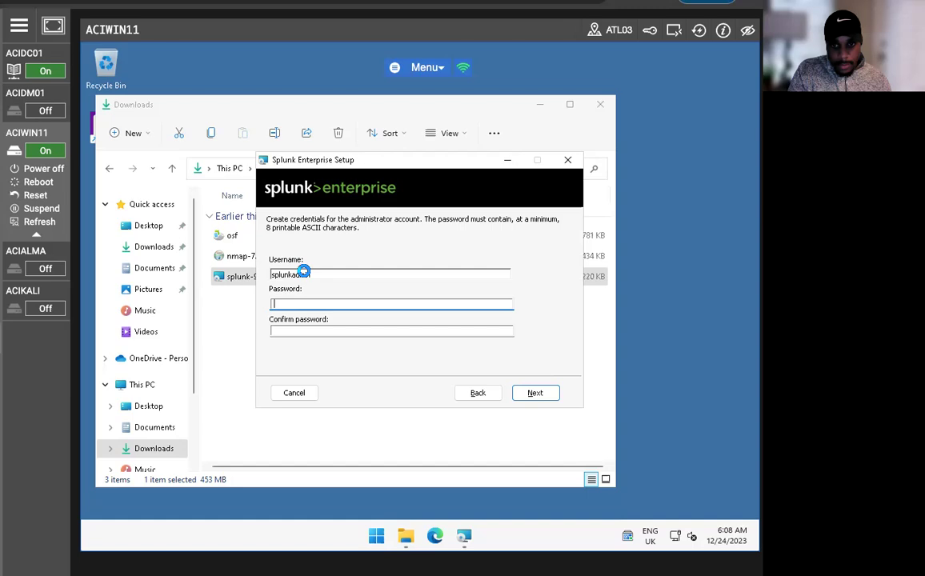
key(Caps_Lock)
text(P@ss)
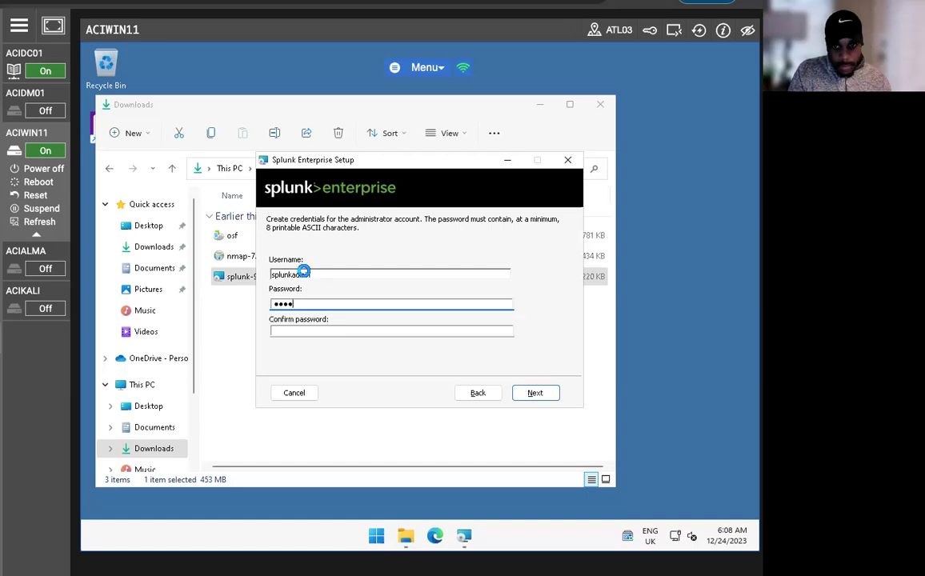
text(w0rd)
key(Tab)
text(P@ssw0r)
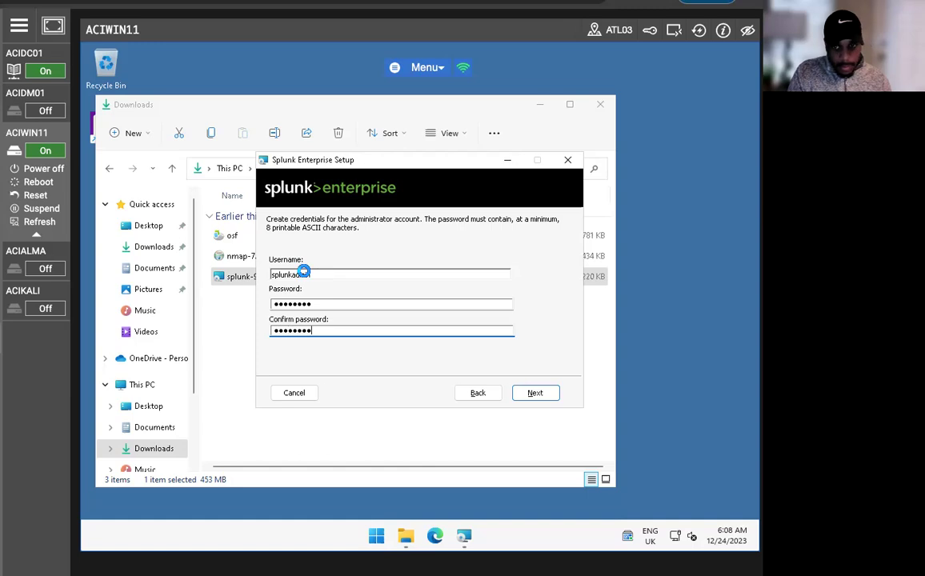
text(d)
key(Return)
click(541, 394)
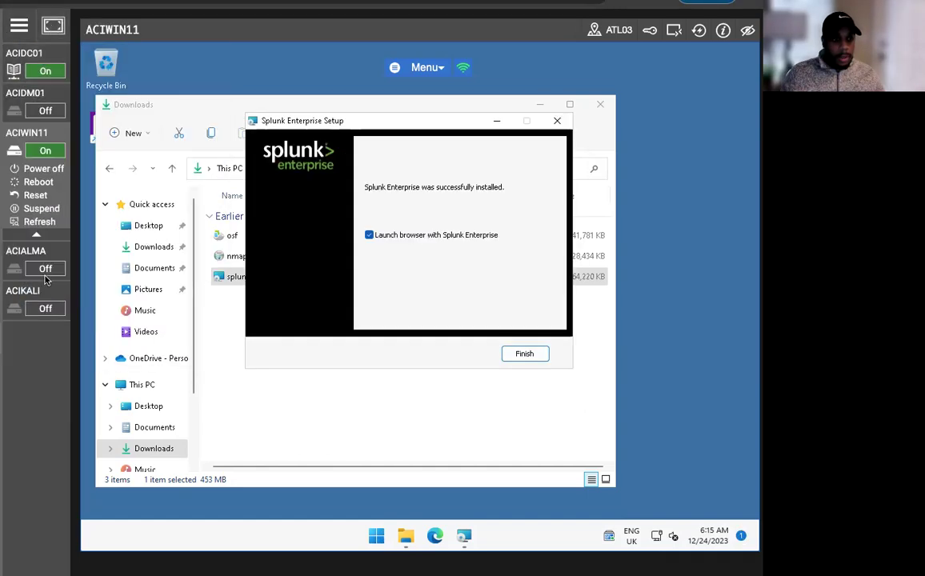
Finish setup, open Splunk in Microsoft Edge, and sign in with the administrator account
click(522, 352)
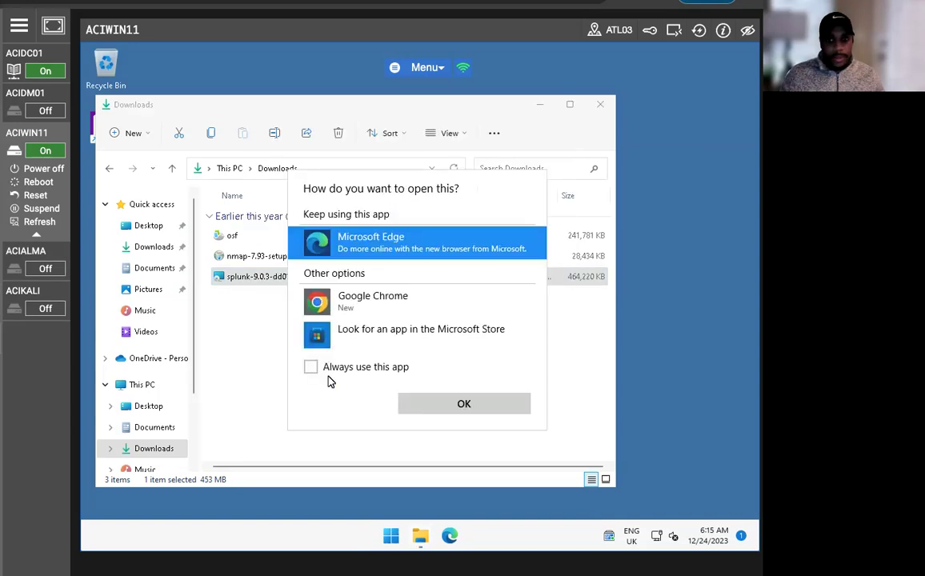
click(489, 401)
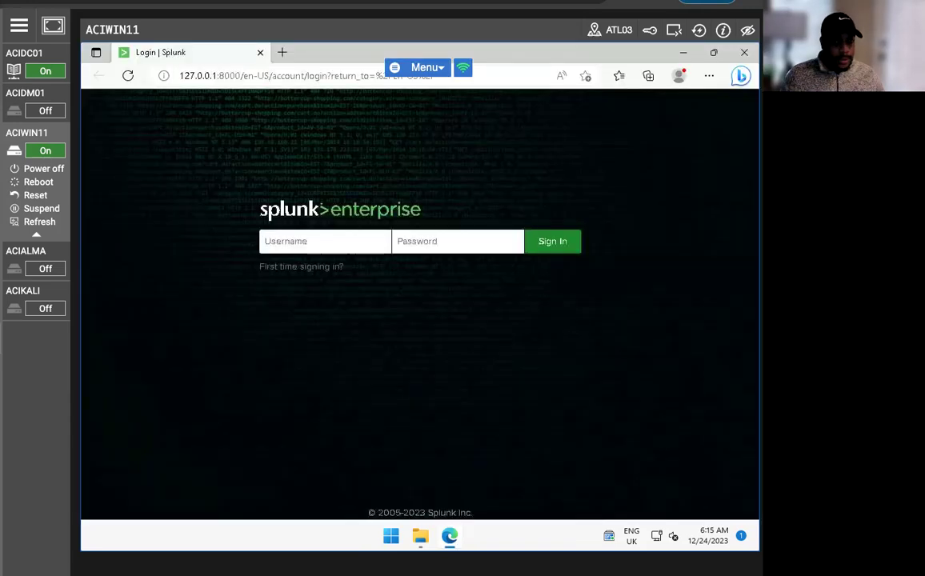
click(288, 264)
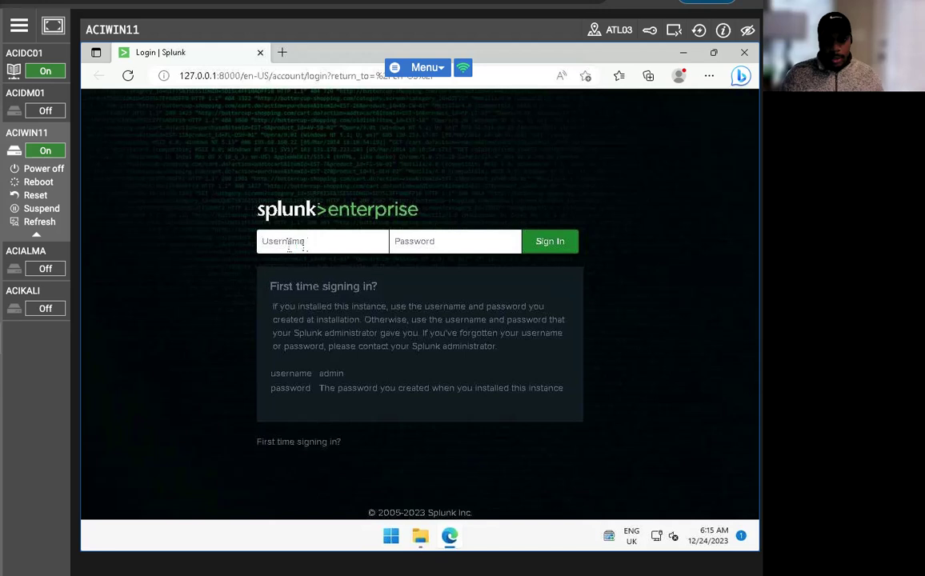
click(288, 244)
text(so)
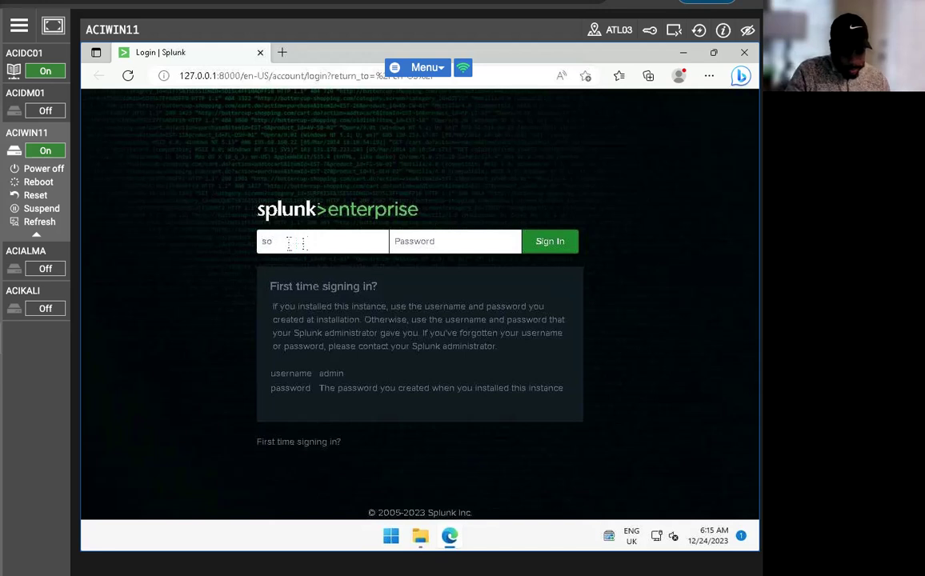
text(lunkadmin)
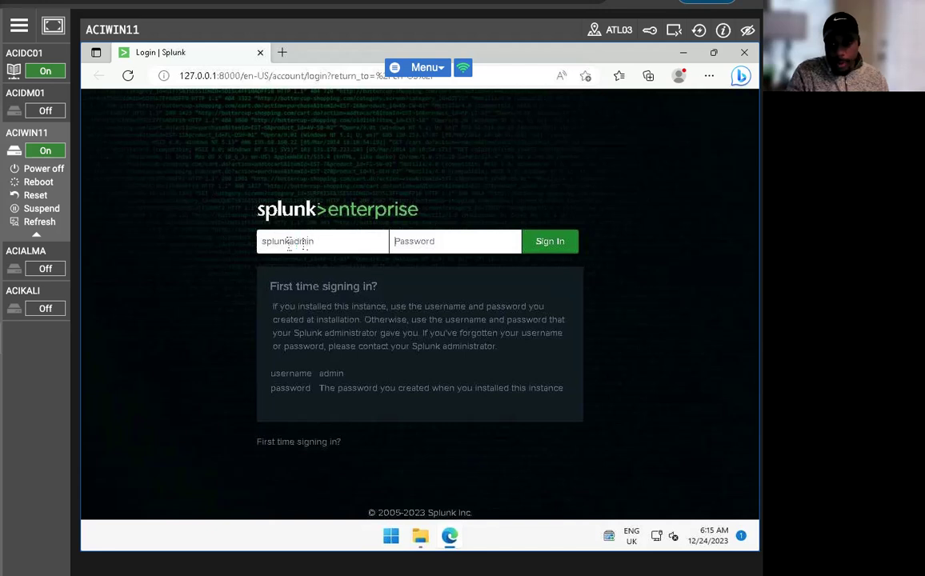
text(p)
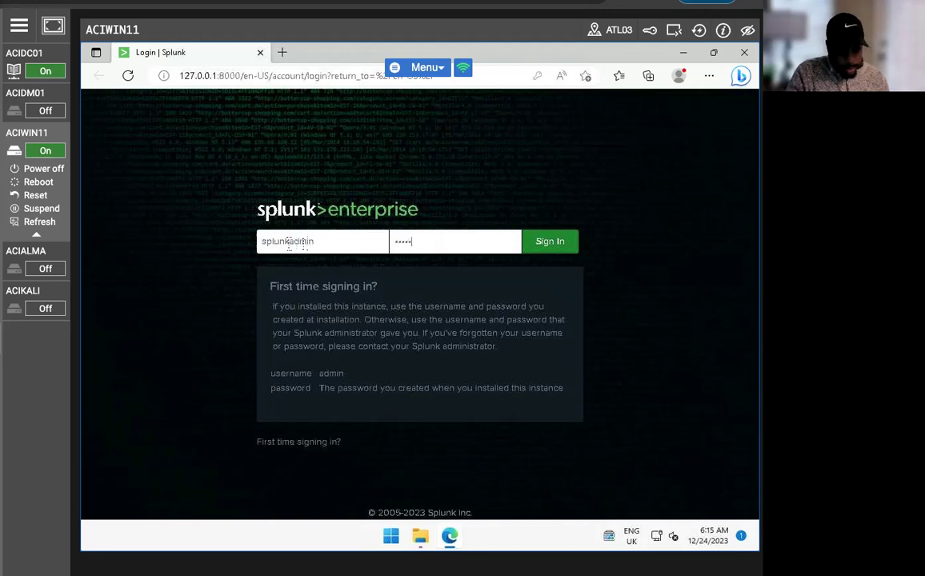
key(Return)
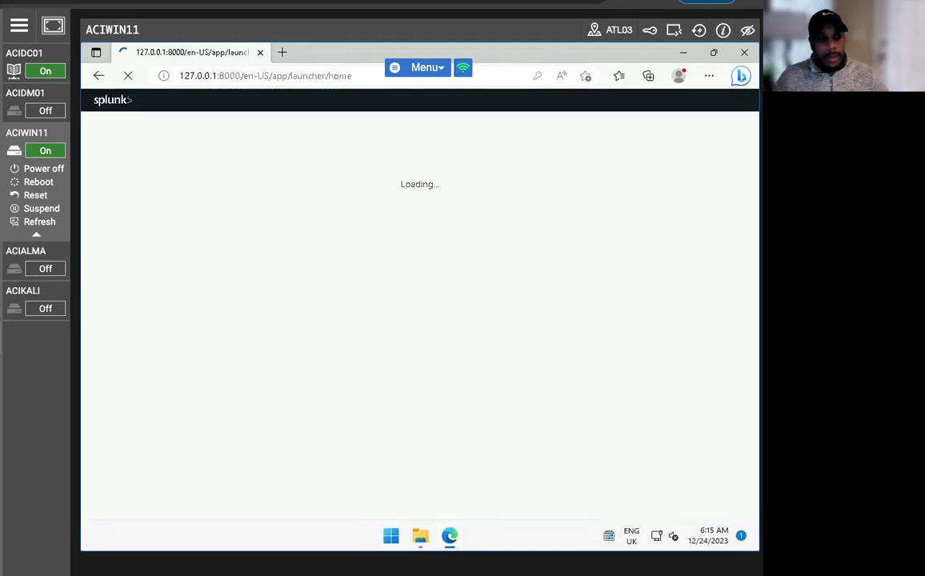
Decline saving the password, dismiss the usage-data notice, and zoom the page to 80%
click(541, 196)
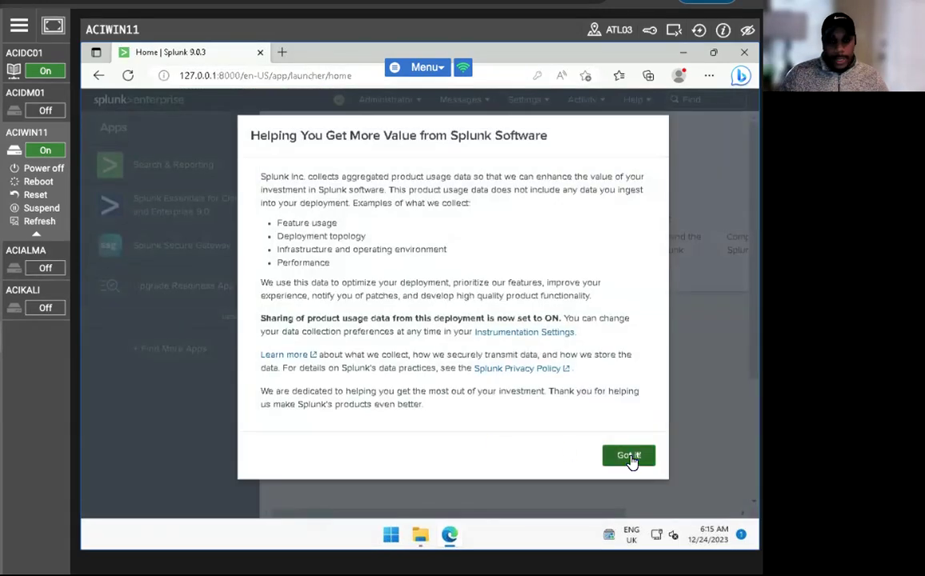
click(631, 458)
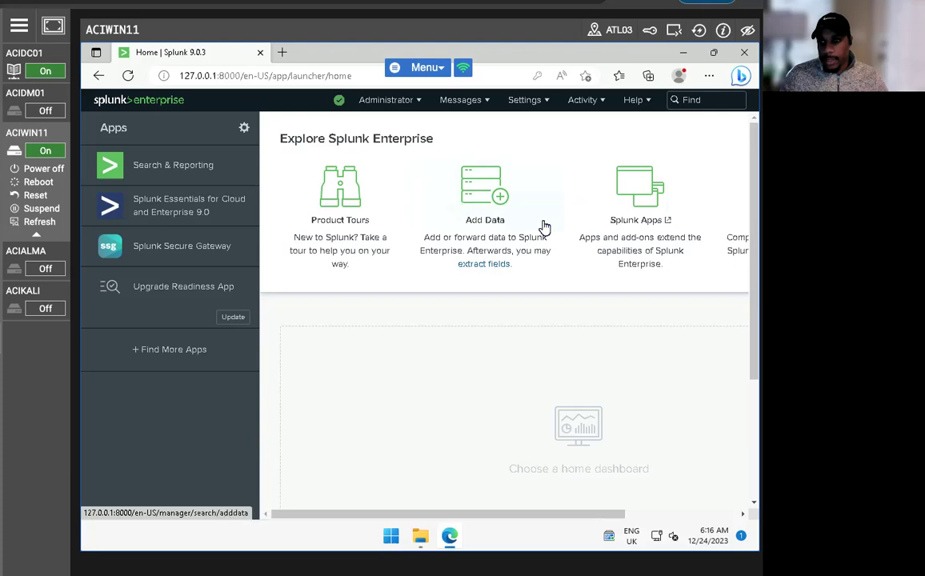
click(709, 75)
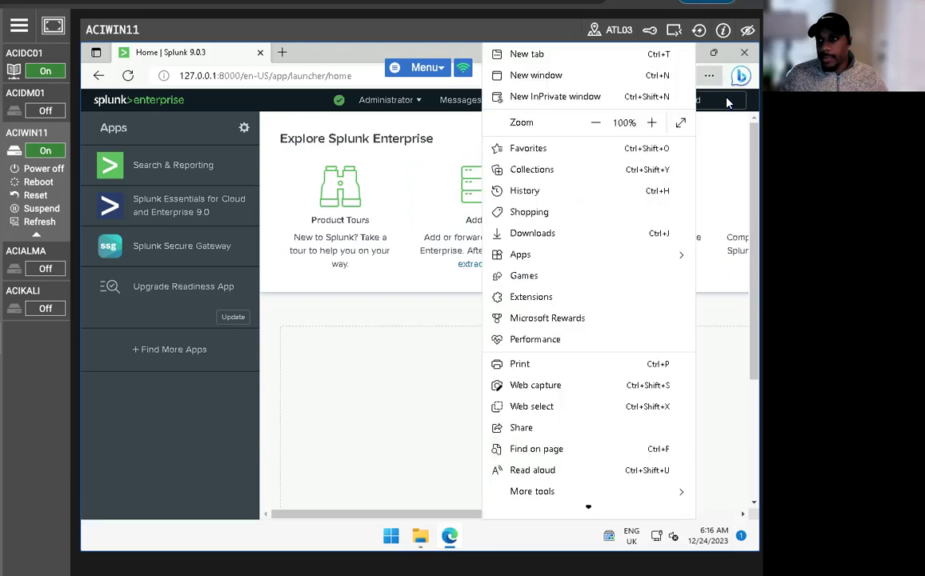
click(601, 126)
click(602, 125)
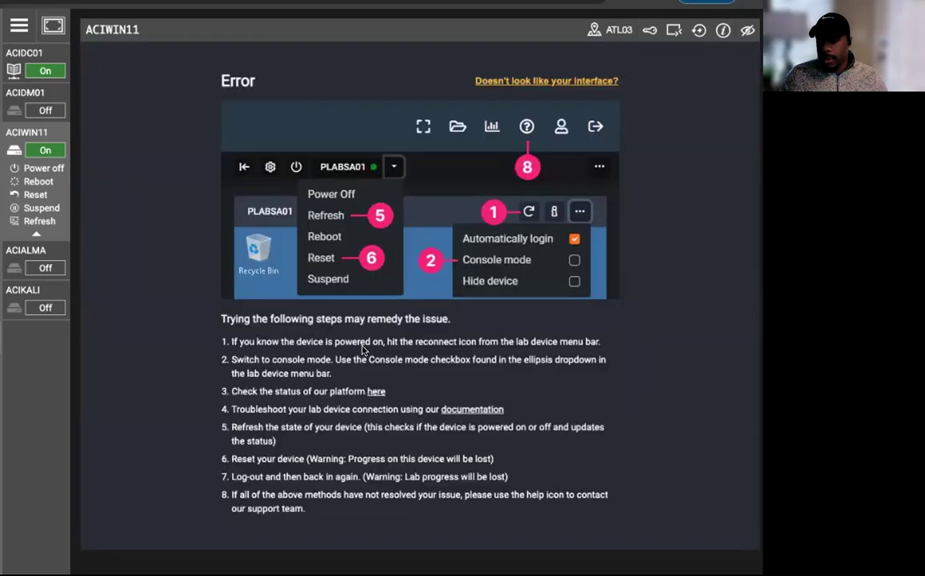
click(699, 30)
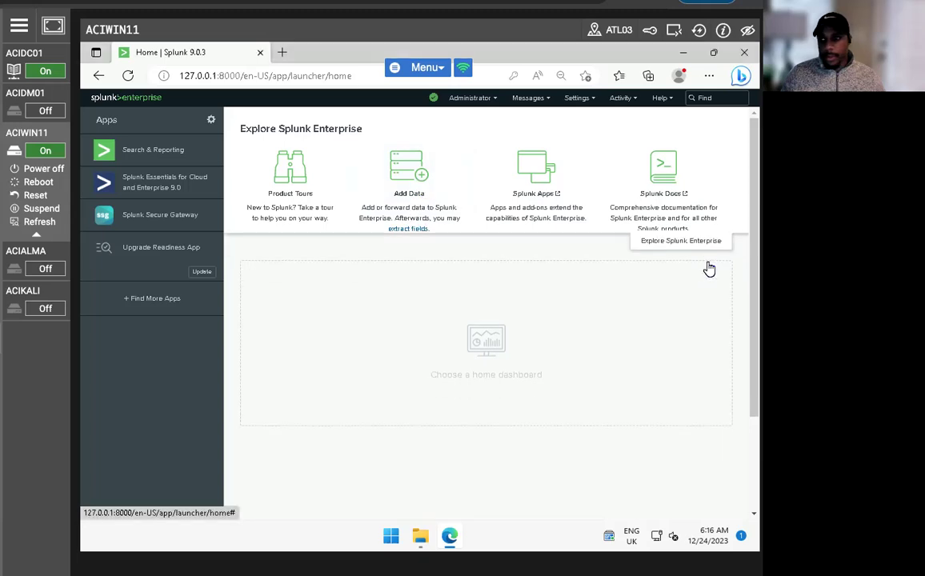
Add and save receiving port 9997 under Forwarding and receiving, then minimize Edge
click(709, 262)
click(628, 100)
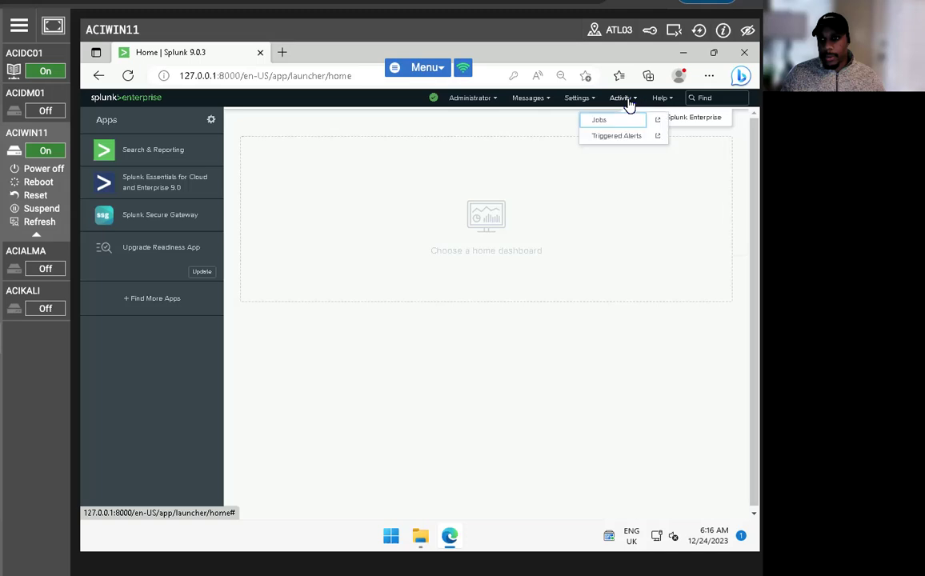
click(569, 99)
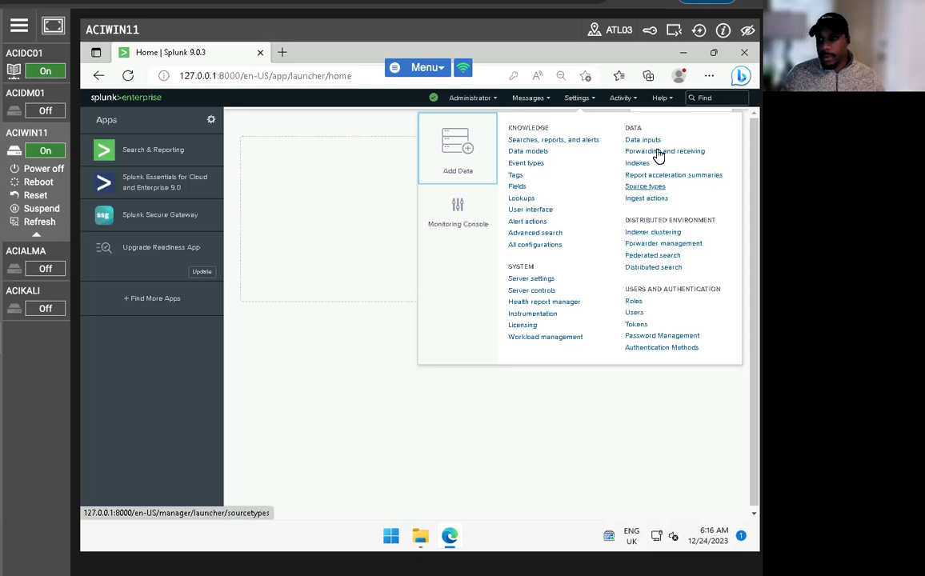
click(658, 151)
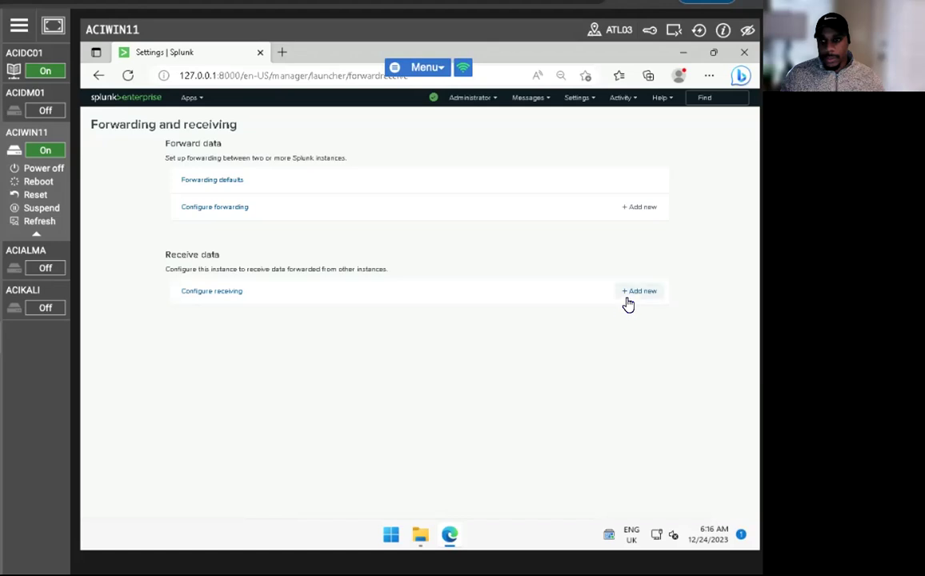
click(633, 294)
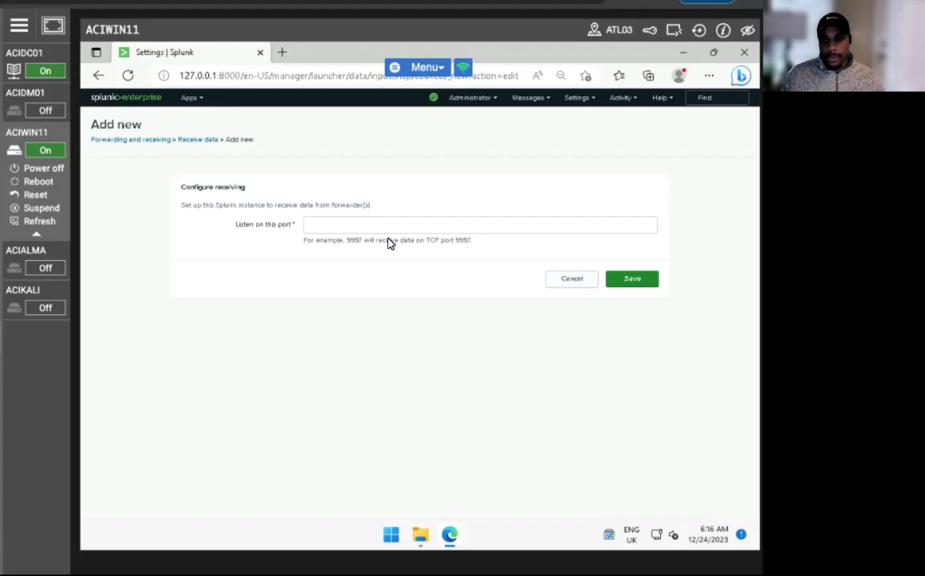
click(389, 223)
text(9997)
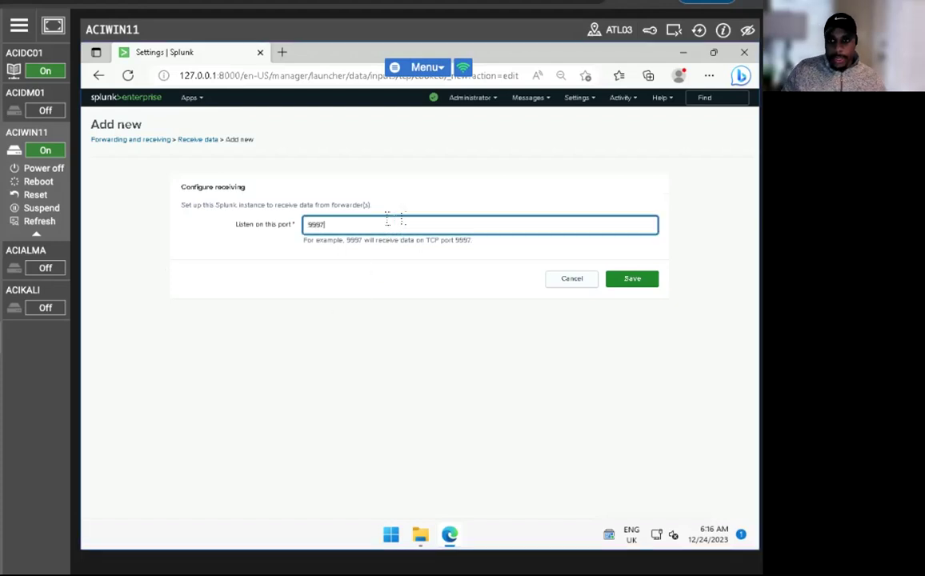
click(624, 282)
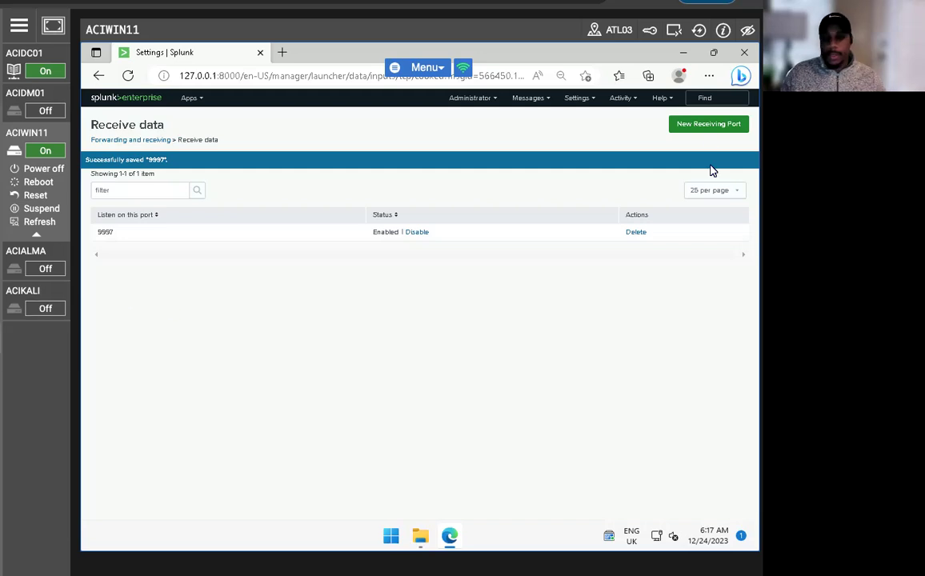
click(683, 52)
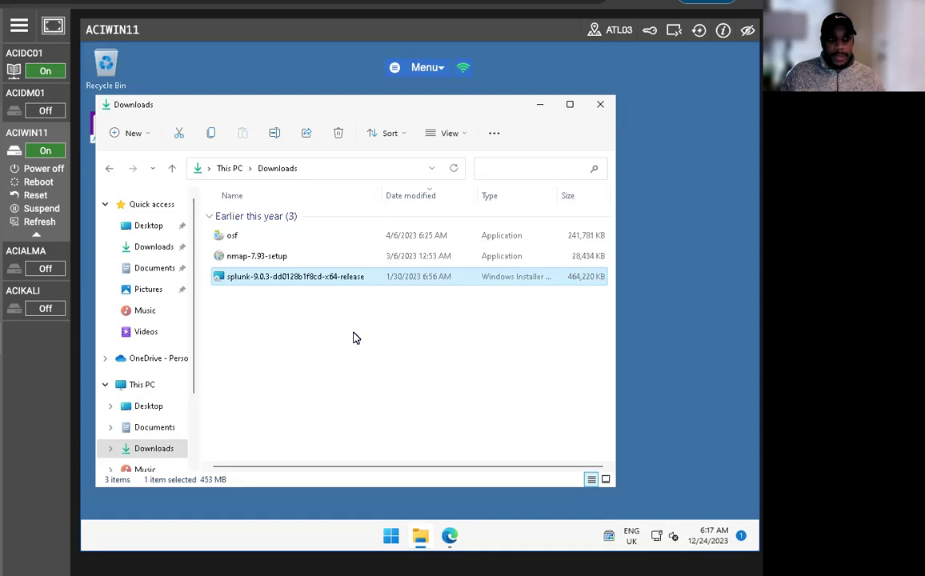
Search the Start menu for 'windows firew' and launch Windows Defender Firewall with Advanced Security
click(540, 105)
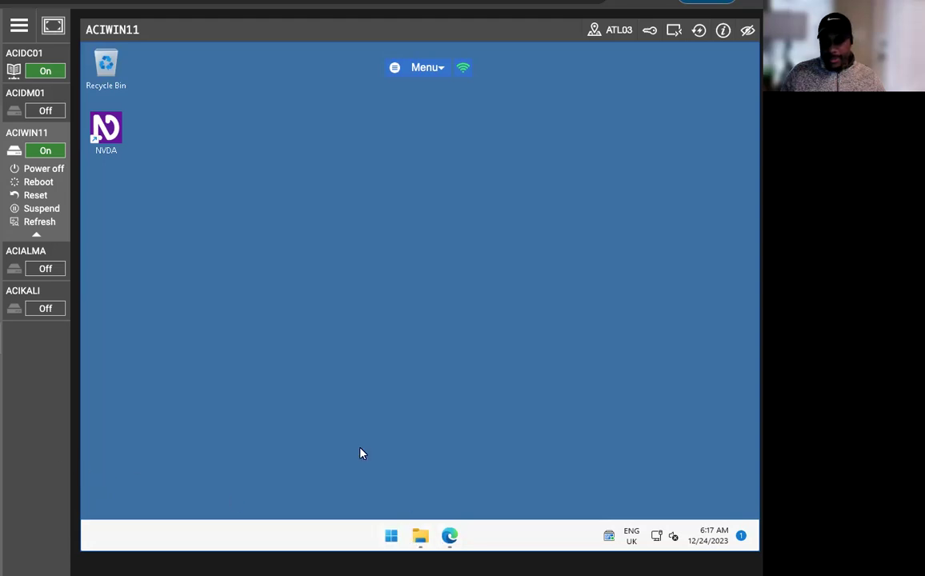
key(super)
click(314, 109)
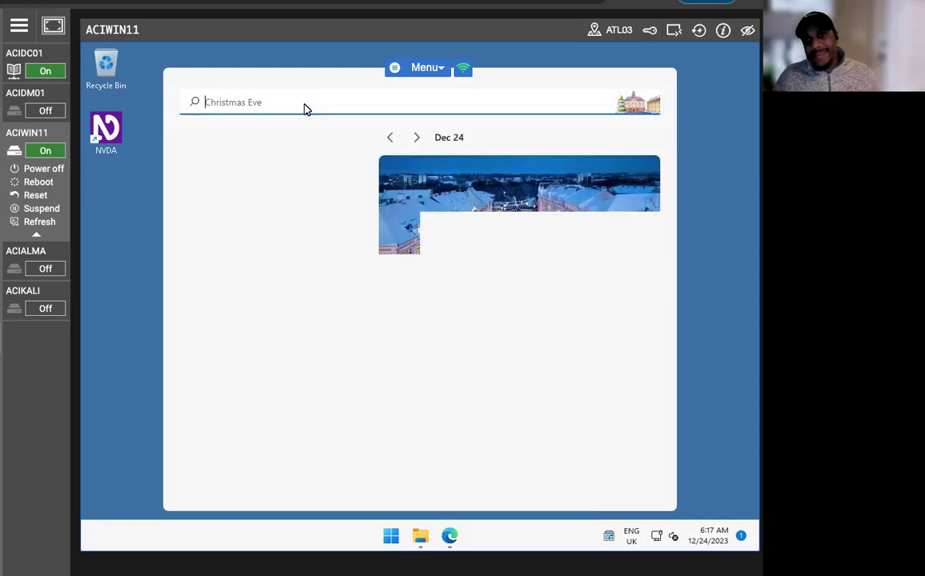
text(windows firew)
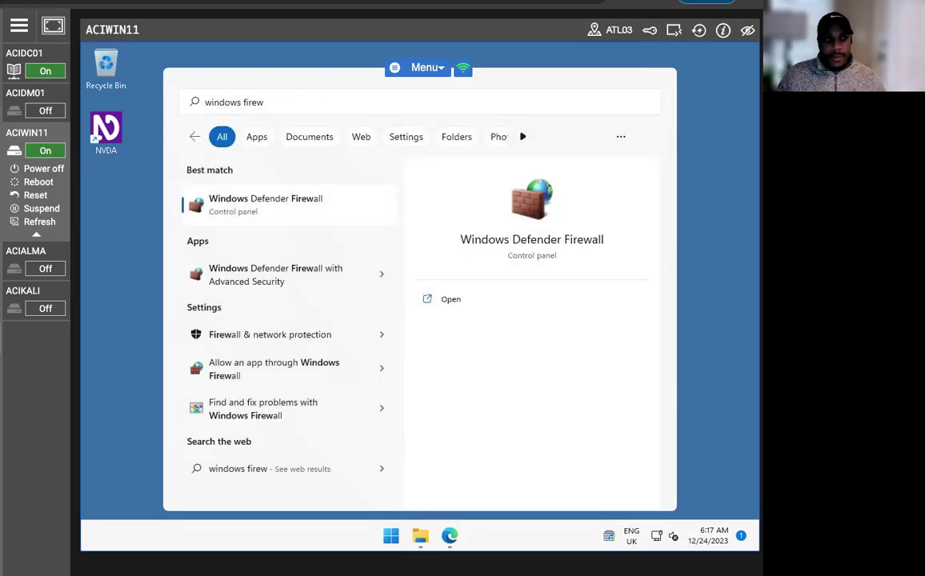
click(199, 192)
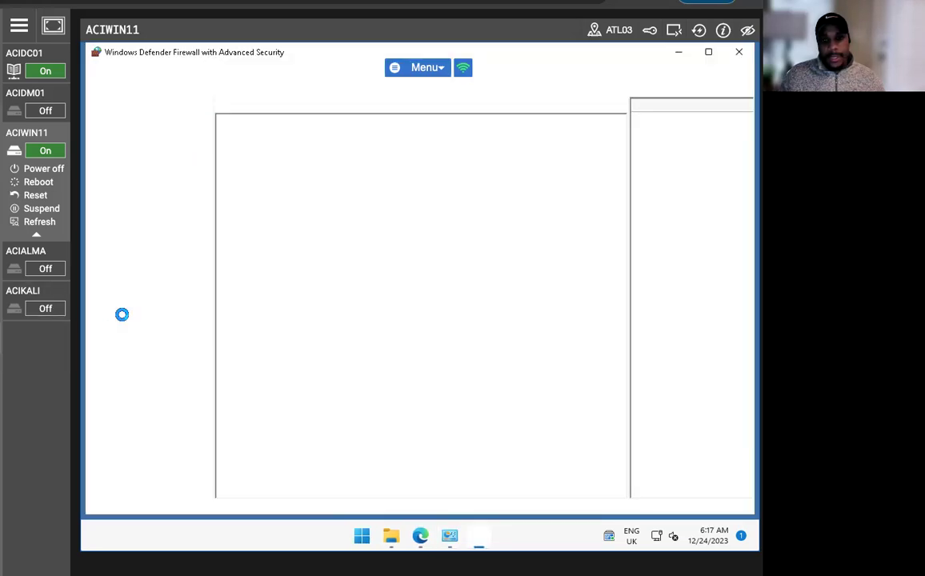
Start a new port-based inbound rule for TCP ports 8089 and 9997
click(142, 116)
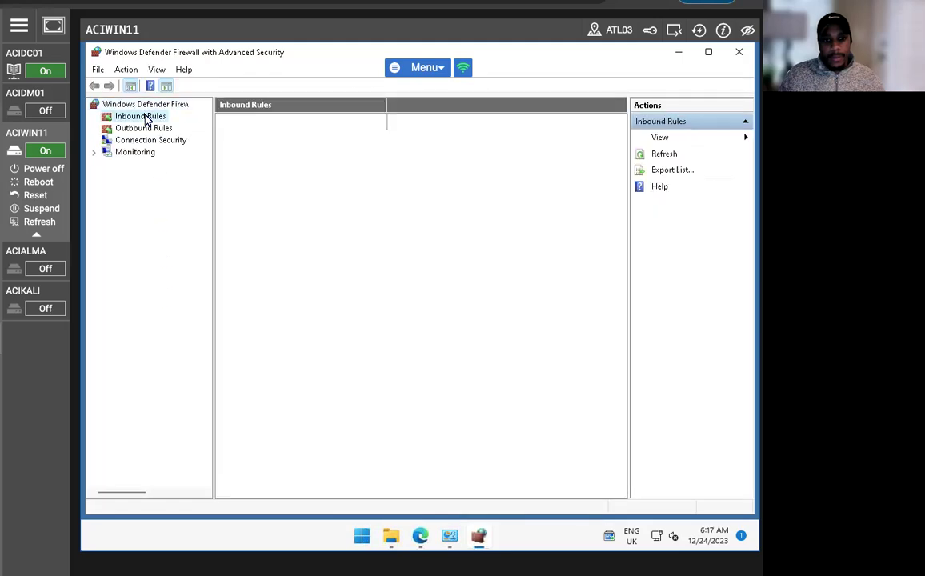
right_click(144, 118)
click(205, 128)
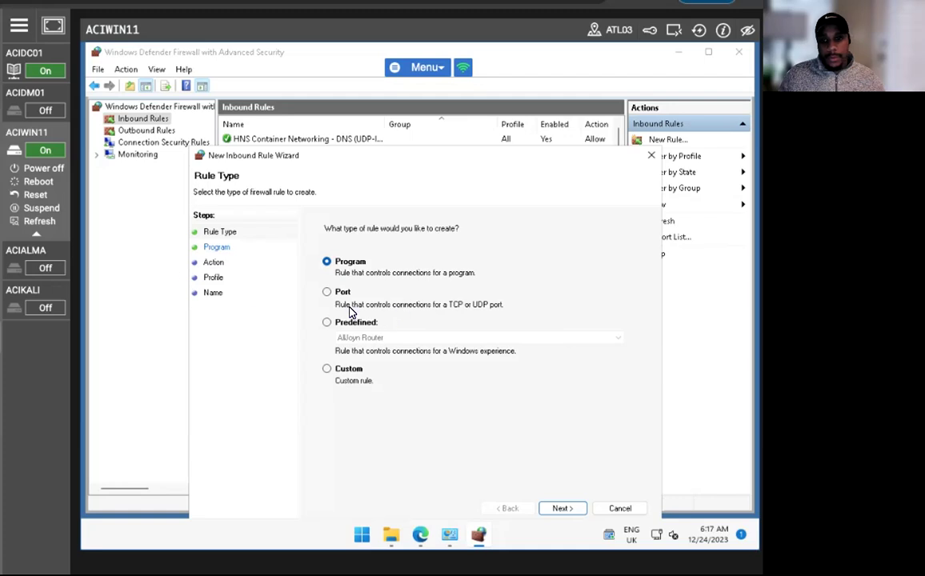
click(327, 291)
click(554, 509)
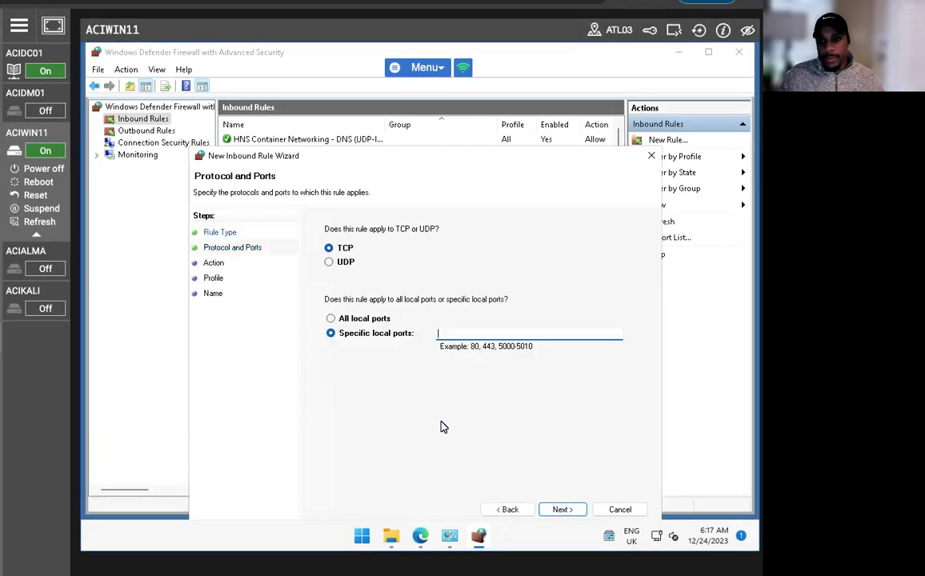
text(8089, 9)
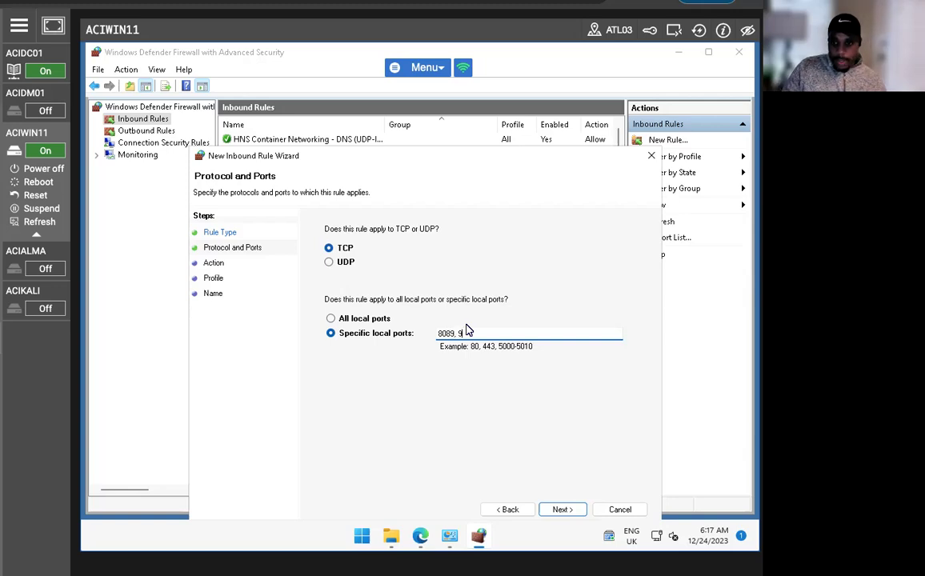
text(997)
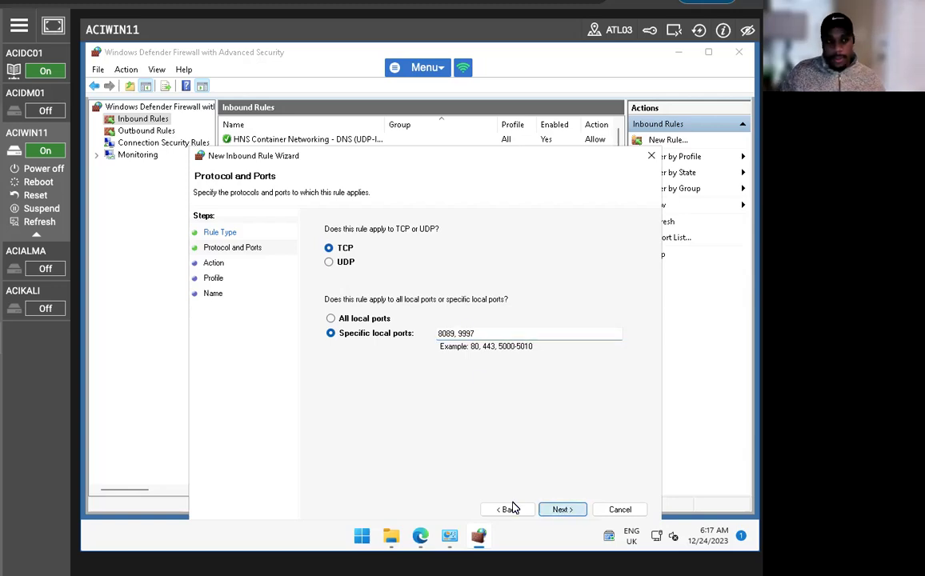
click(560, 509)
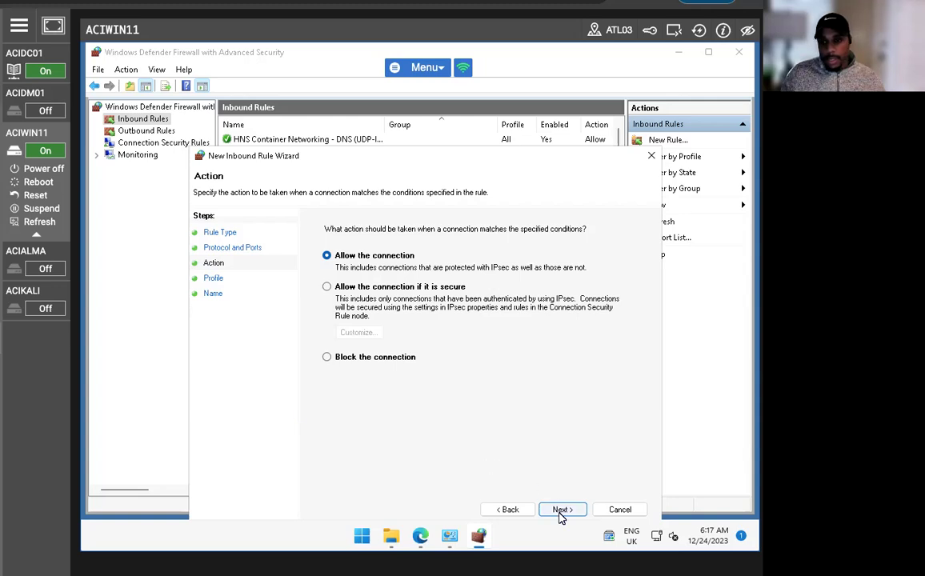
Allow the connection on all profiles, name the rule Splunk, and power on ACIDM01
key(Return)
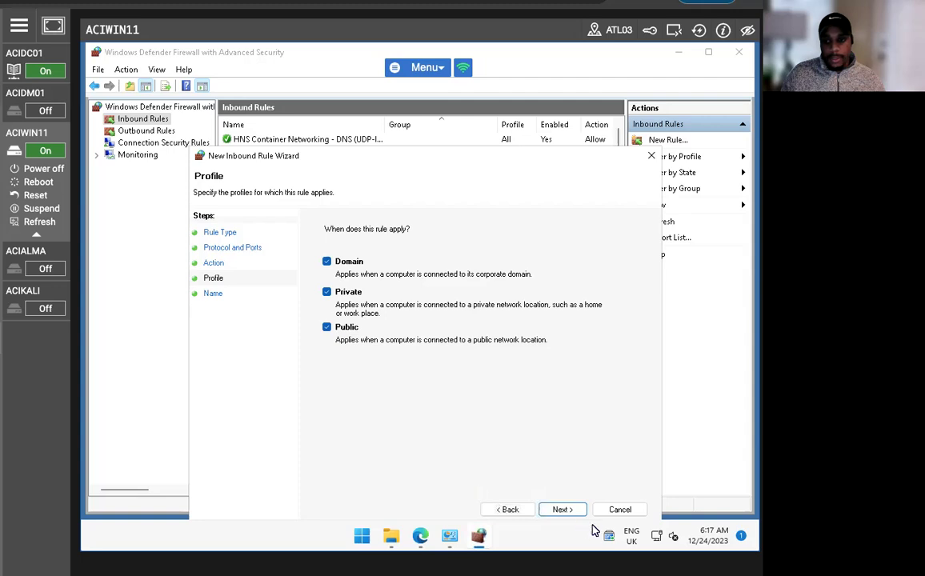
click(564, 509)
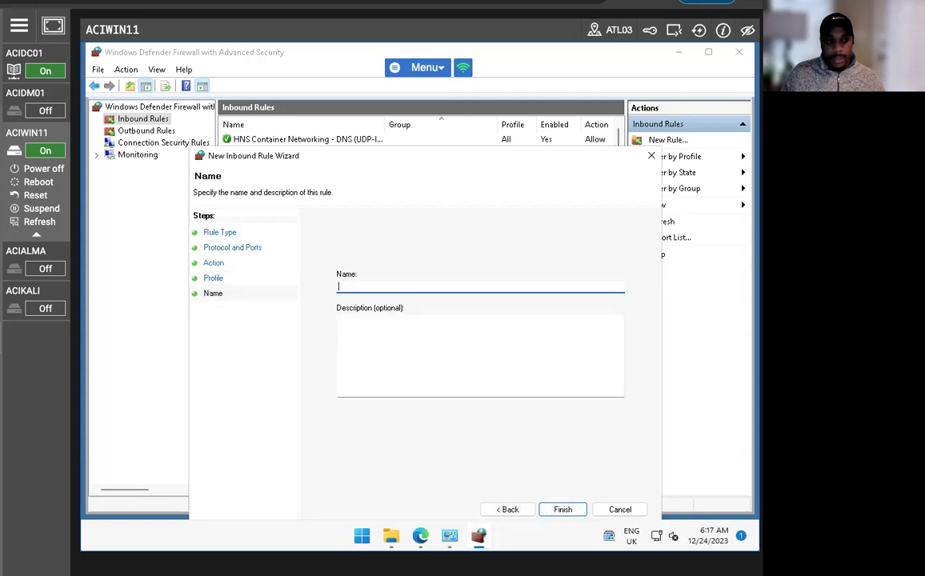
text(Spun)
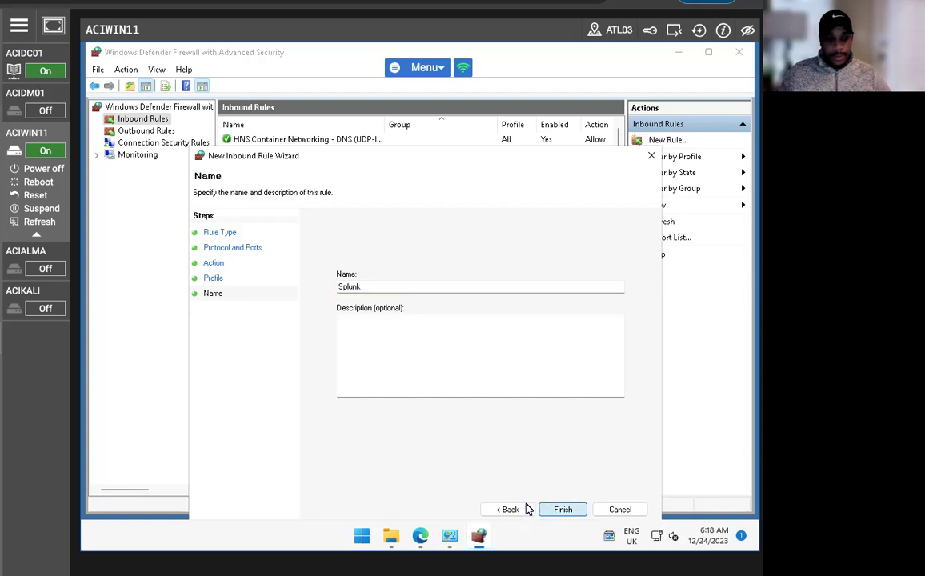
click(561, 510)
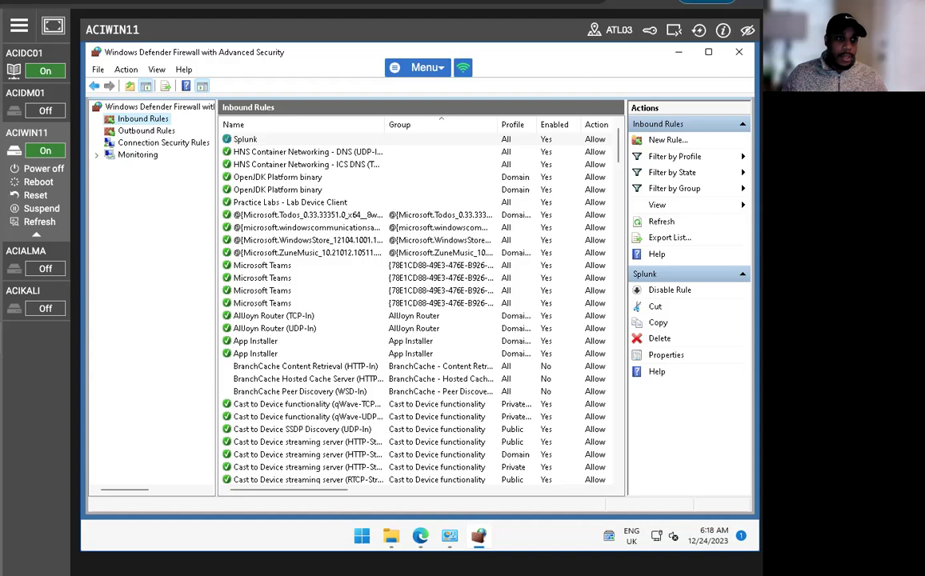
mouse_move(8, 112)
click(40, 129)
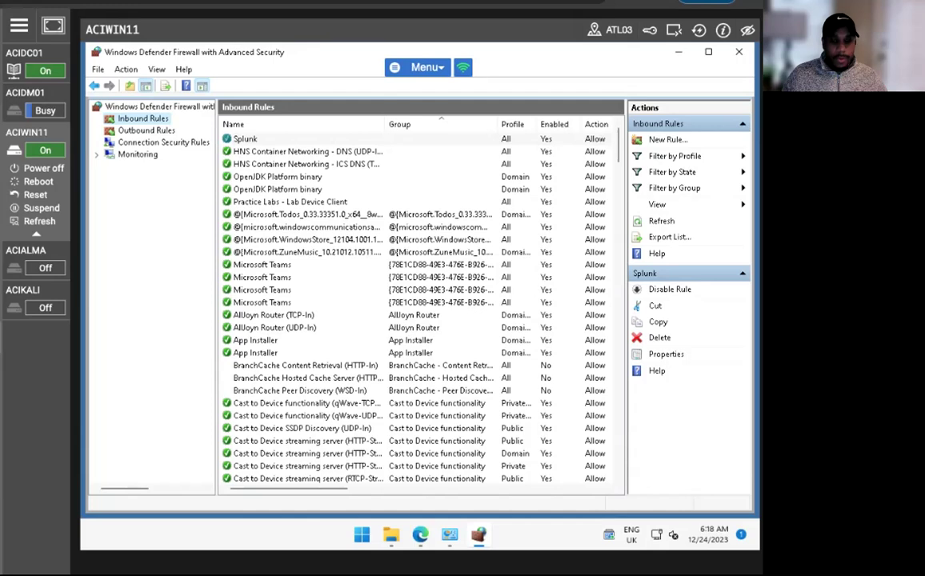
On ACIDM01, run the splunkforwarder installer from Downloads and accept its license agreement
mouse_move(56, 8)
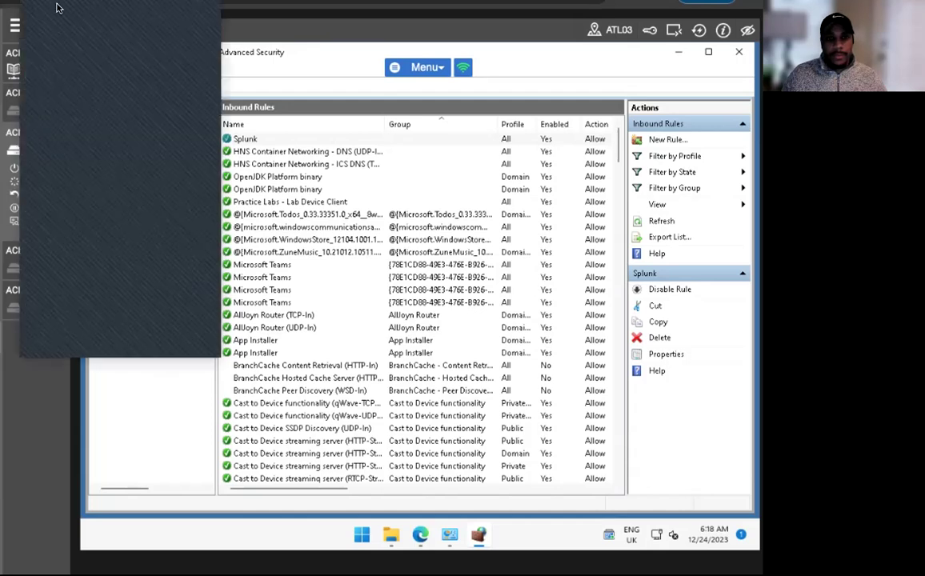
click(25, 93)
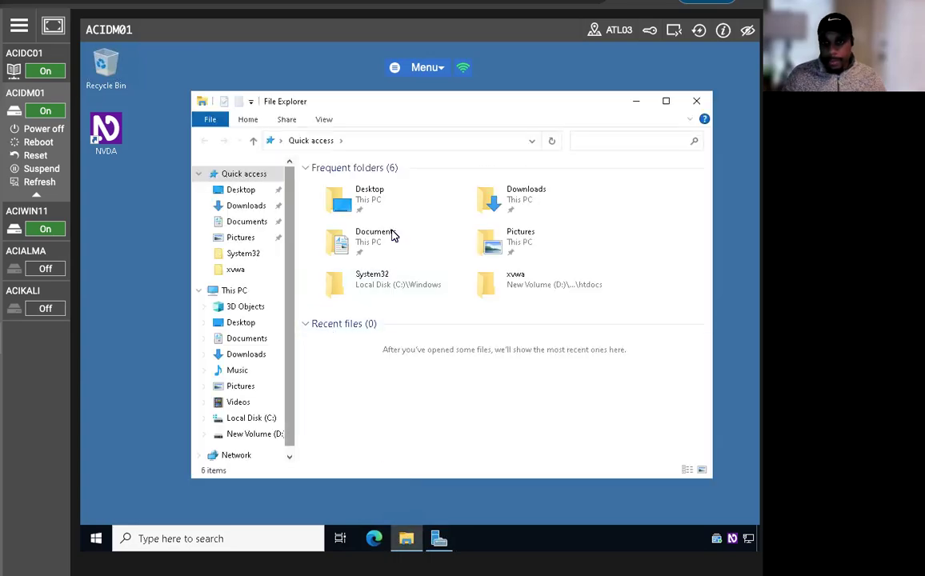
double_click(519, 211)
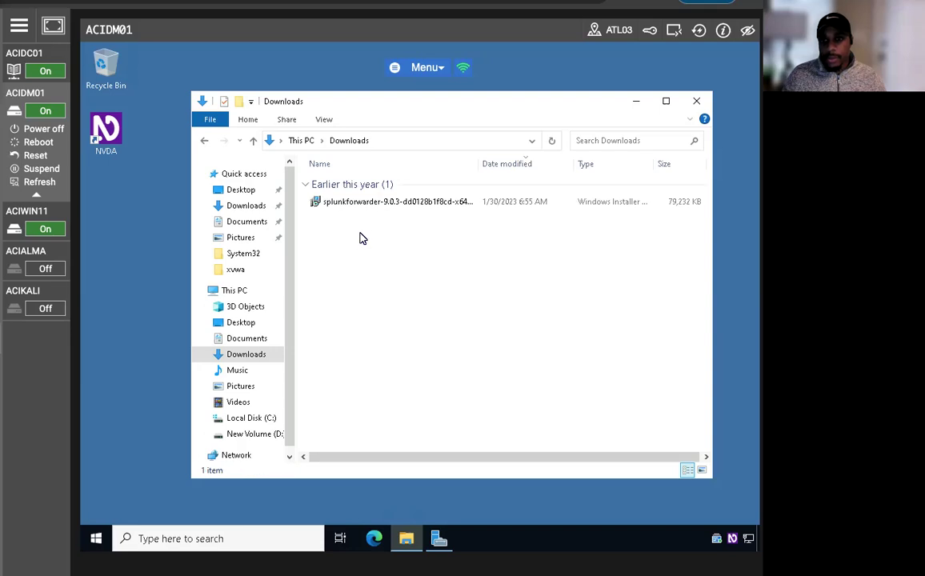
double_click(373, 201)
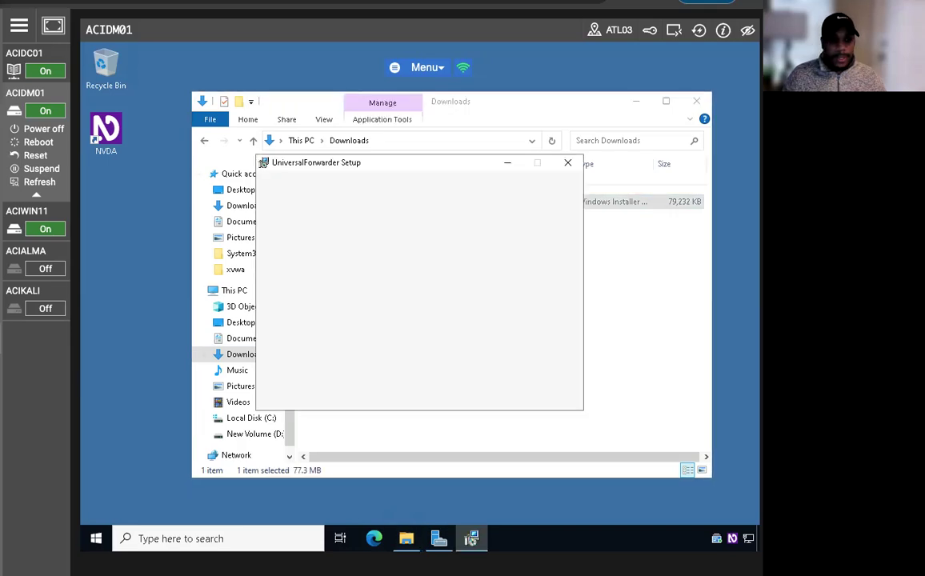
click(274, 229)
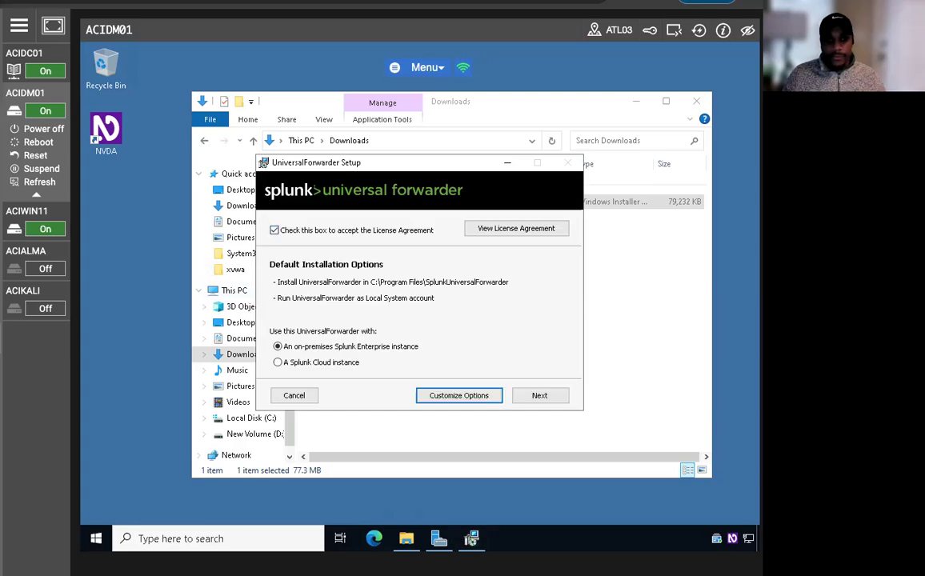
click(539, 396)
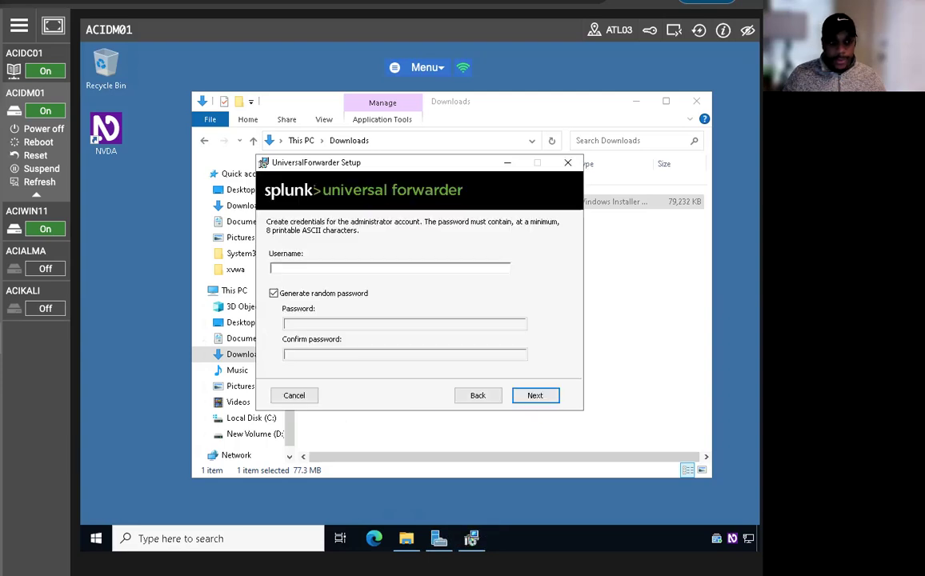
Disable random password generation and set the domain administrator account with a chosen password
click(537, 393)
key(Return)
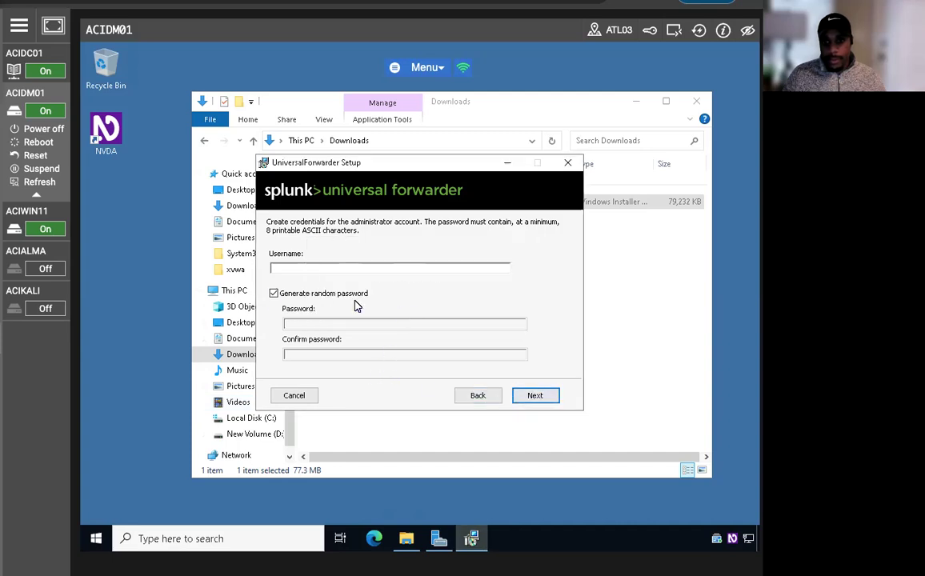
click(274, 293)
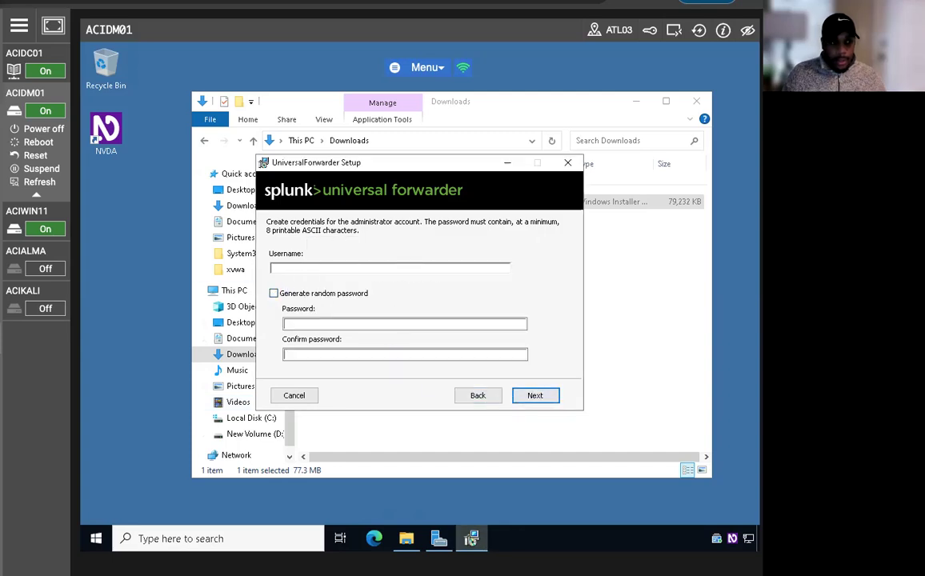
click(304, 269)
text(a)
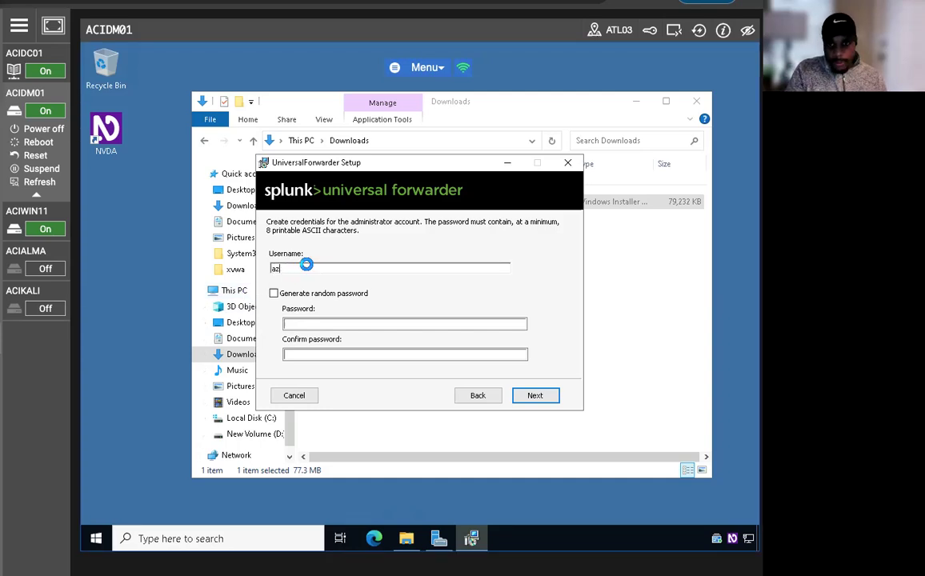
text(ciplab)
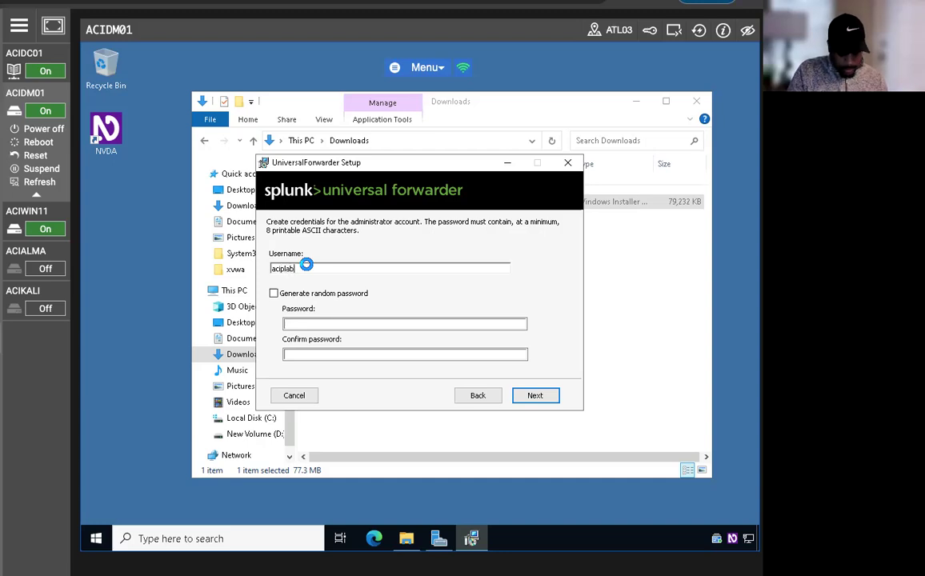
text(\admin)
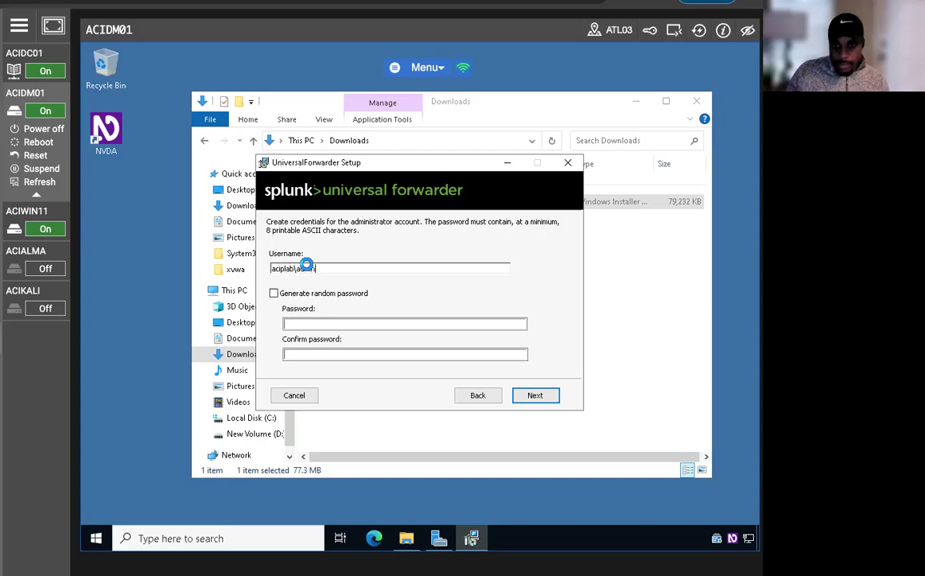
text(istrator)
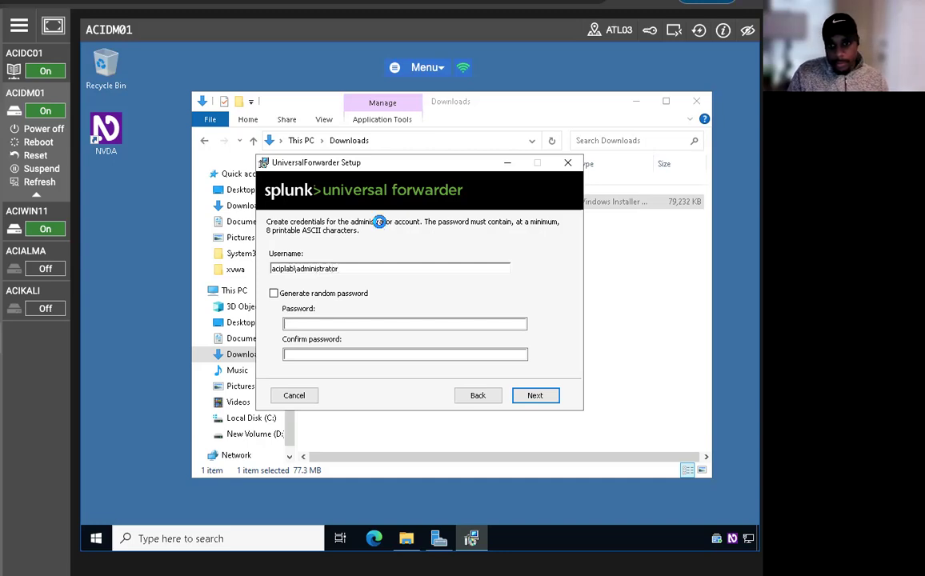
key(Tab)
text(•)
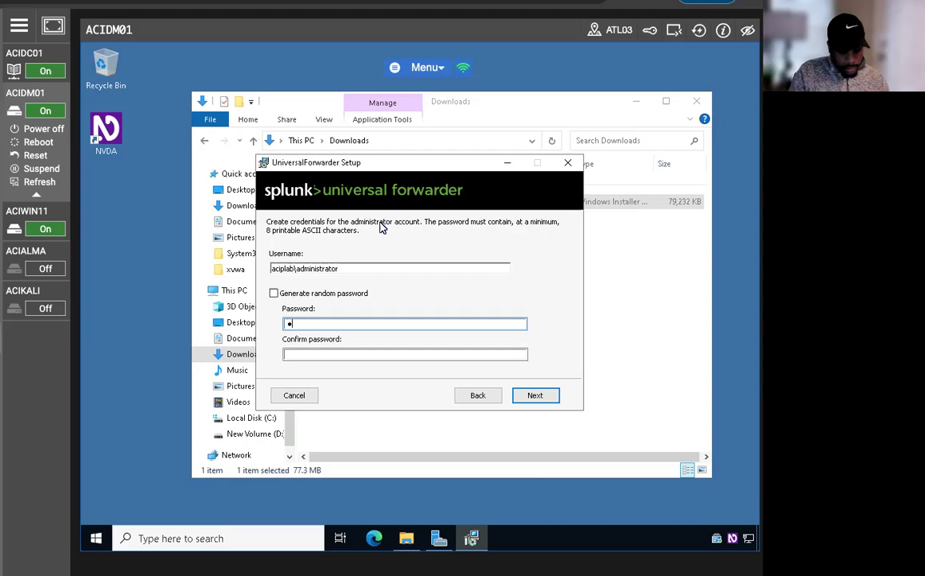
text(•••••••)
key(Tab)
text(••••••••)
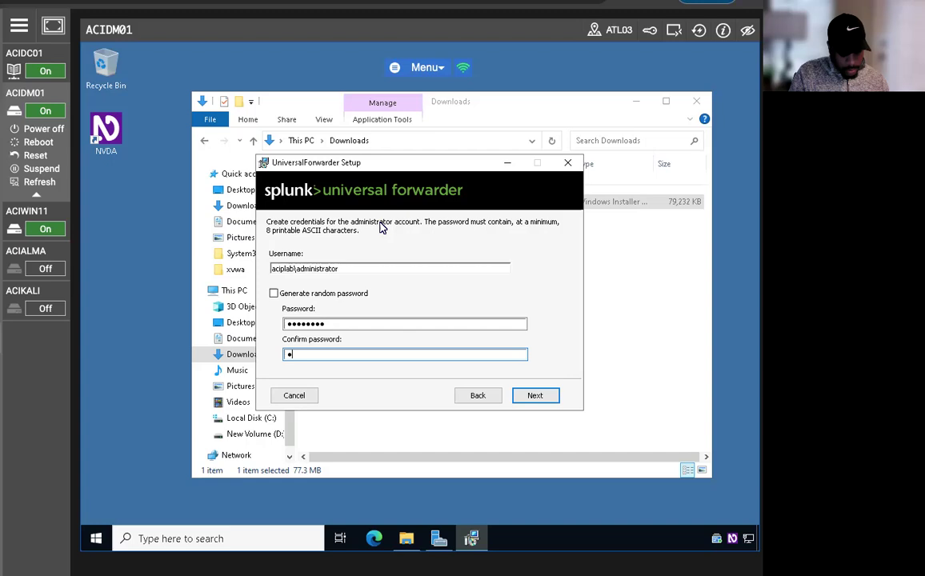
key(Return)
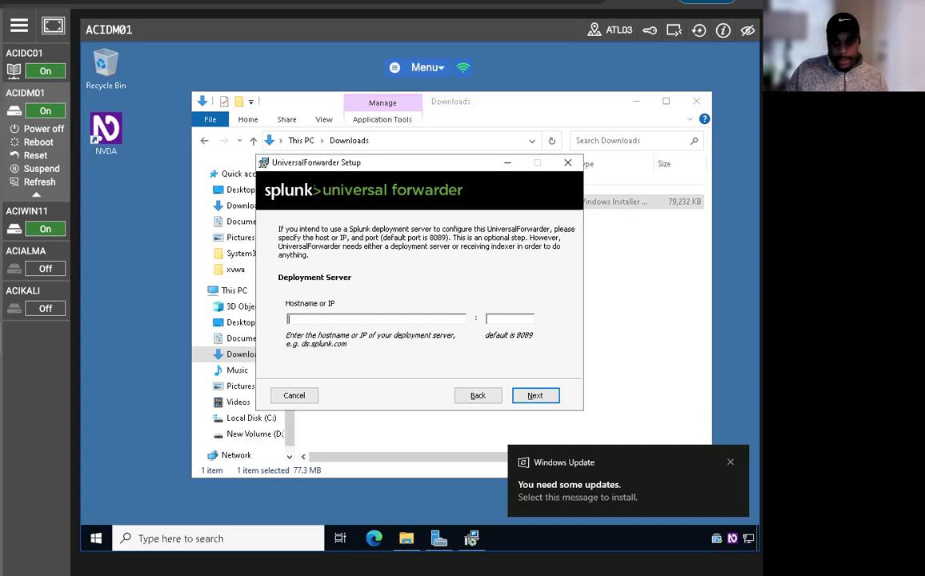
Set the deployment server to 192.168.0.3 on port 8089
text(192.13)
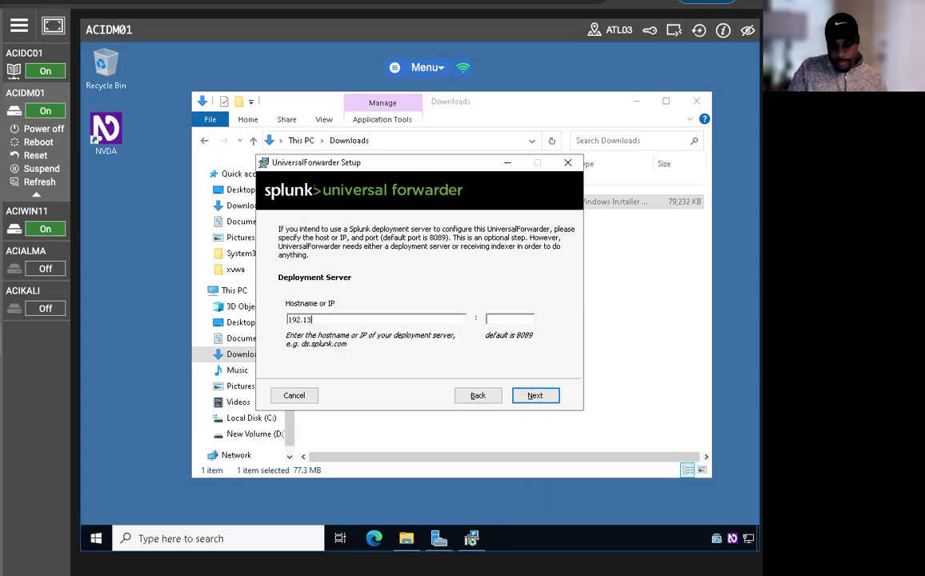
key(BackSpace)
text(68.03)
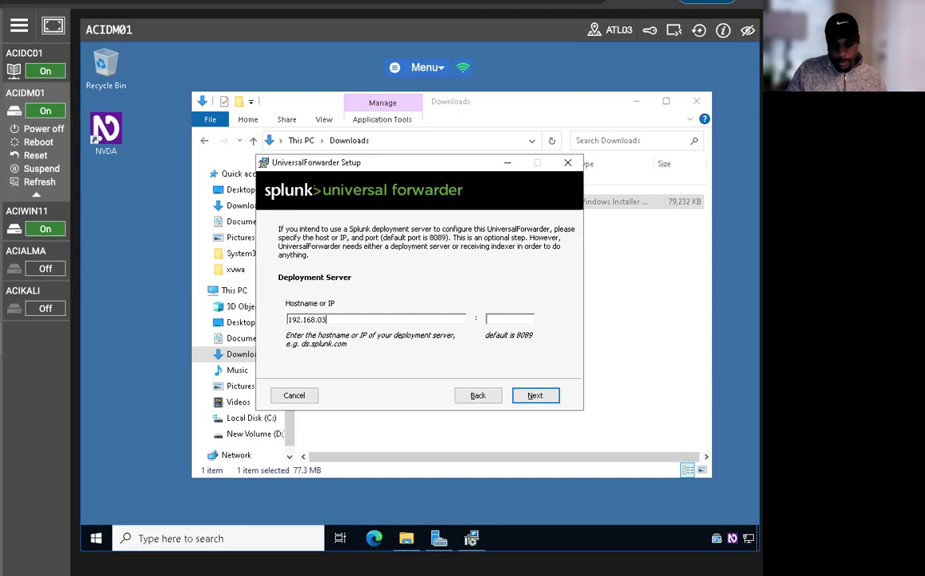
key(BackSpace)
text(.3)
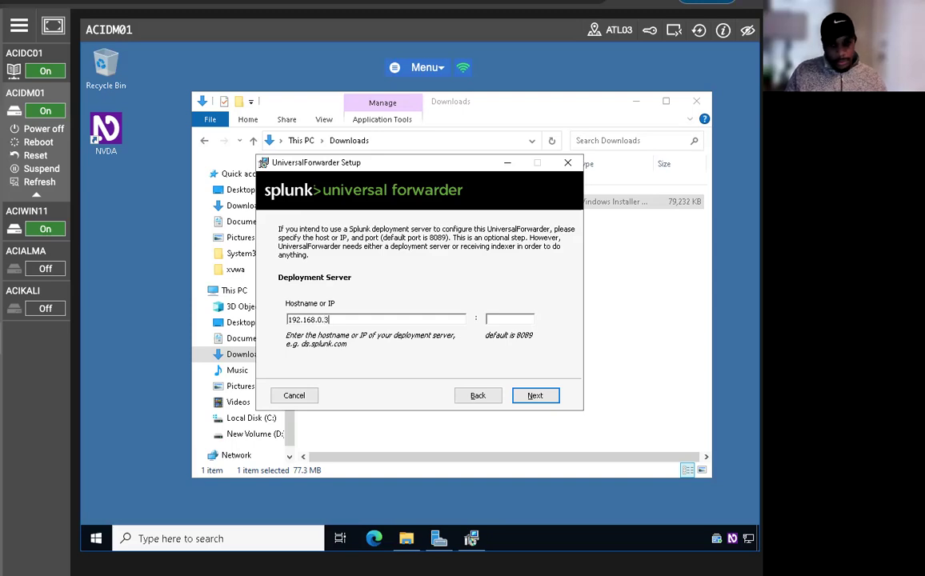
key(Tab)
text(8089)
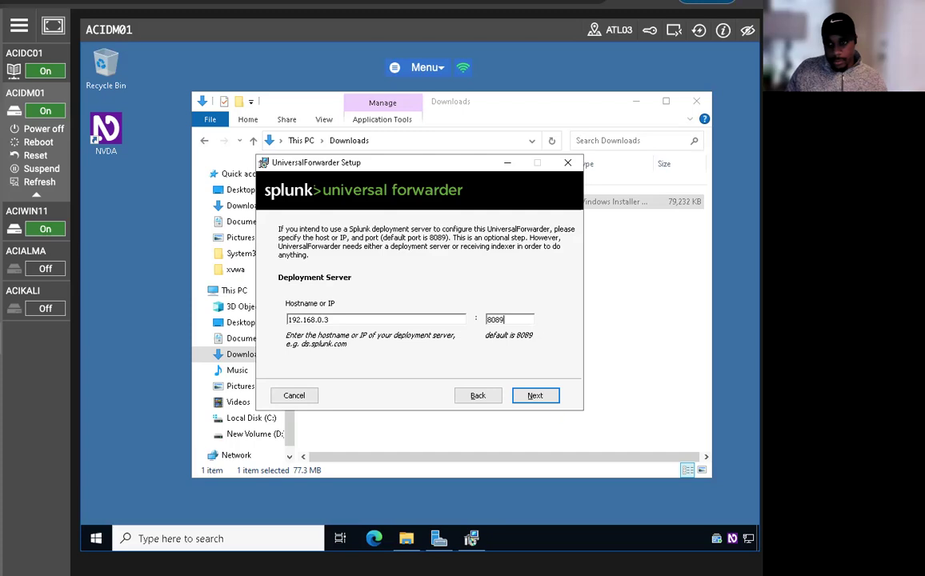
click(534, 396)
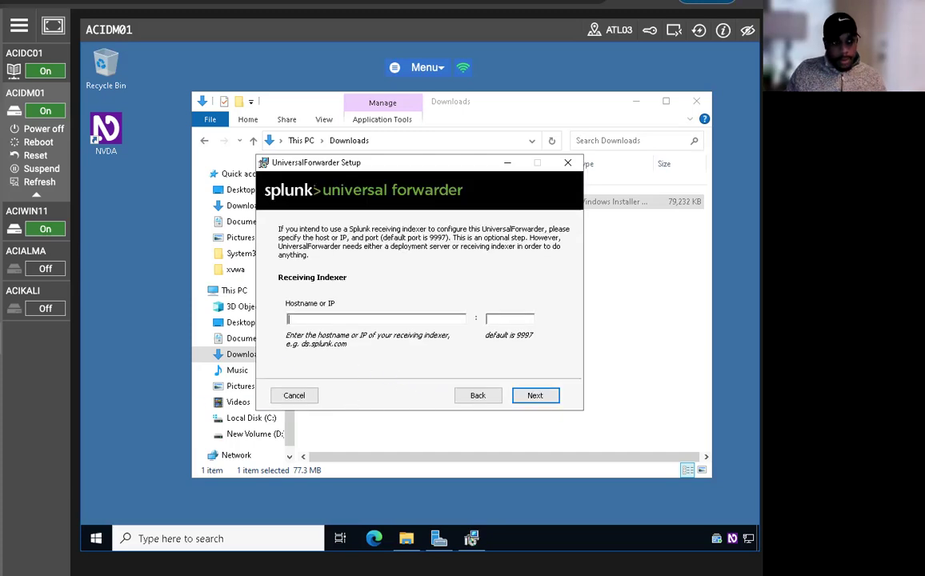
Set the receiving indexer to 192.168.0.3 on port 9997
text(192.1)
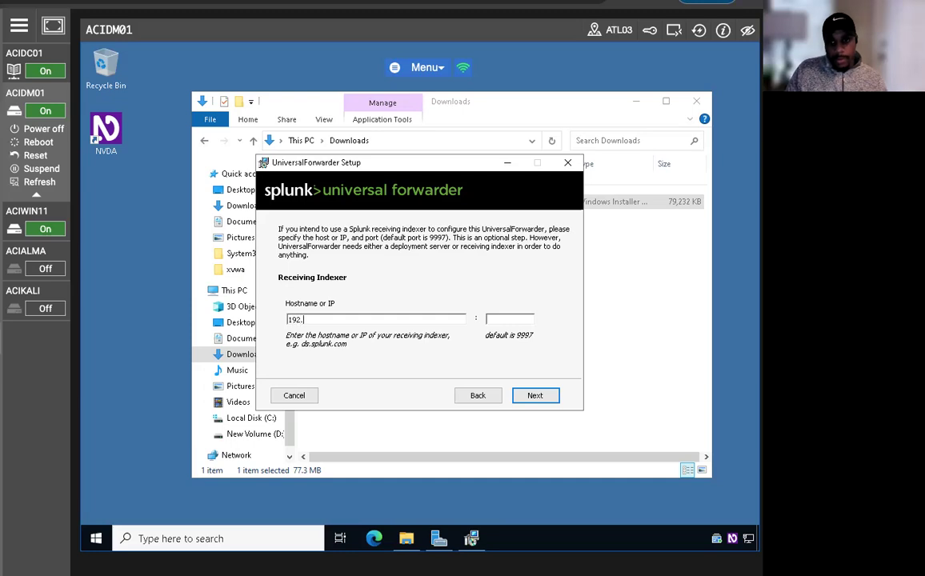
text(68.0.3)
key(Tab)
text(9997)
click(518, 396)
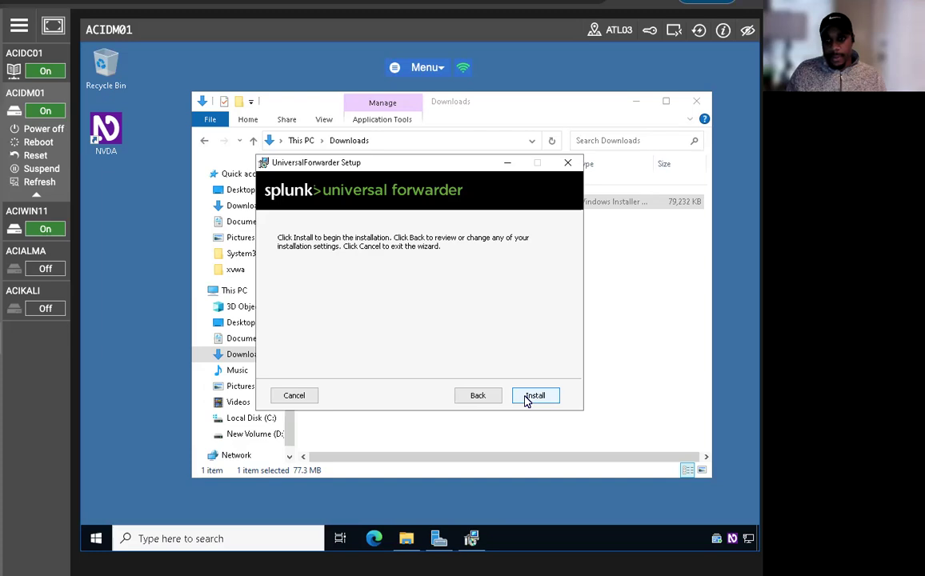
Run the Universal Forwarder installation to completion and close the wizard with Finish
click(532, 396)
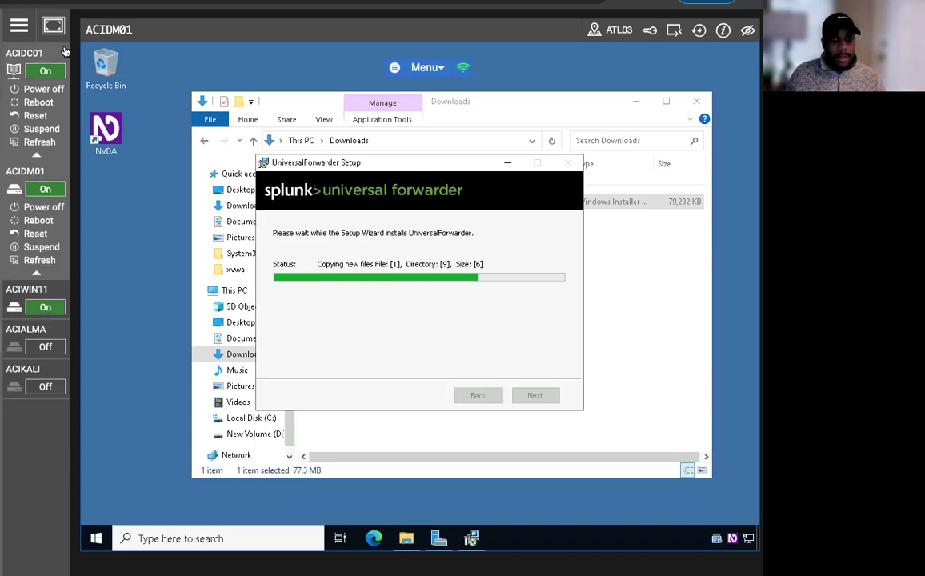
click(52, 3)
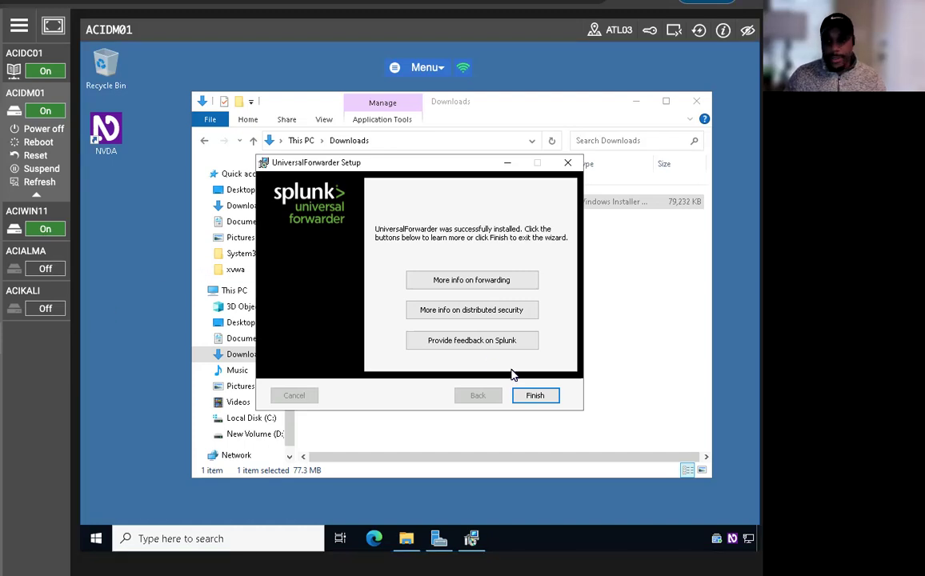
click(533, 395)
On ACIWIN11, check the Splunk Receive data page for port 9997, then return to the home page
click(36, 211)
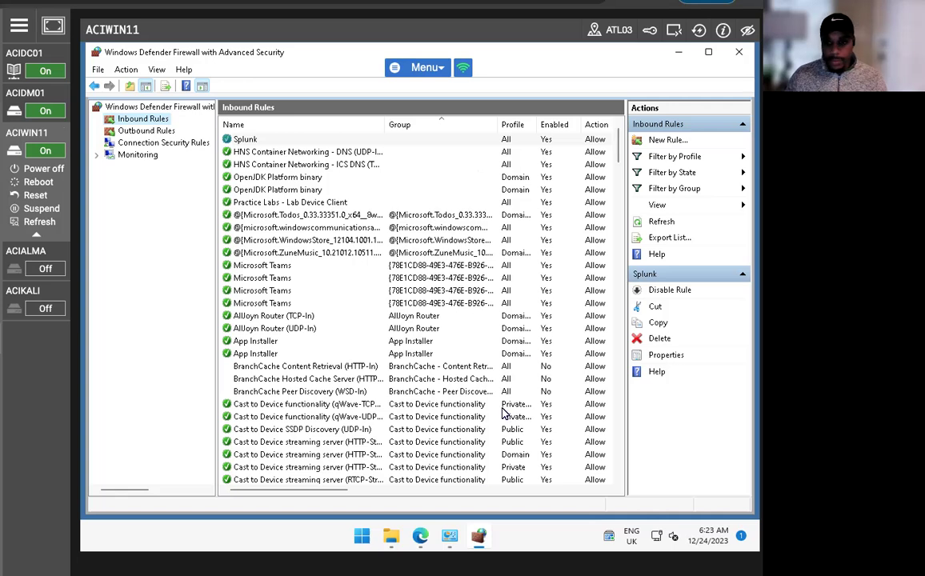
click(420, 536)
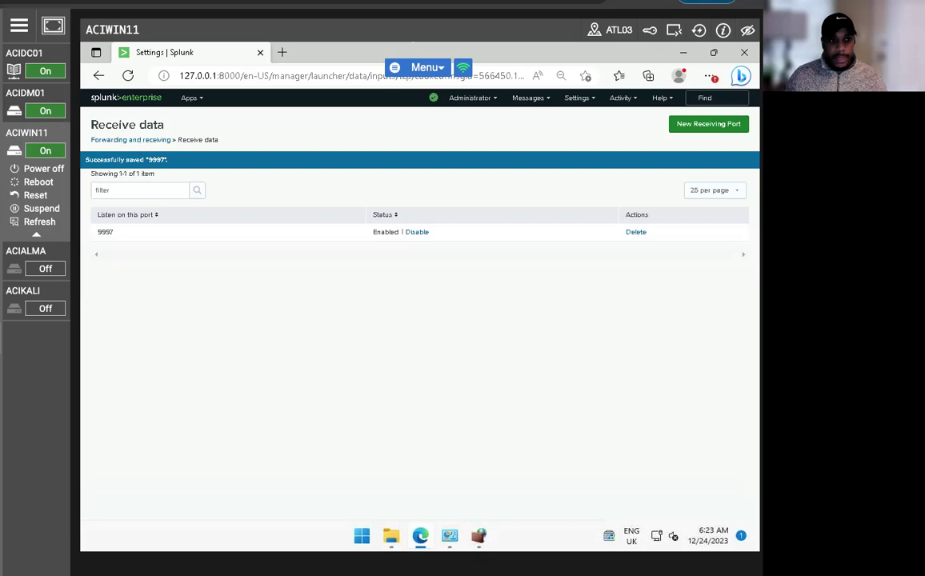
click(148, 98)
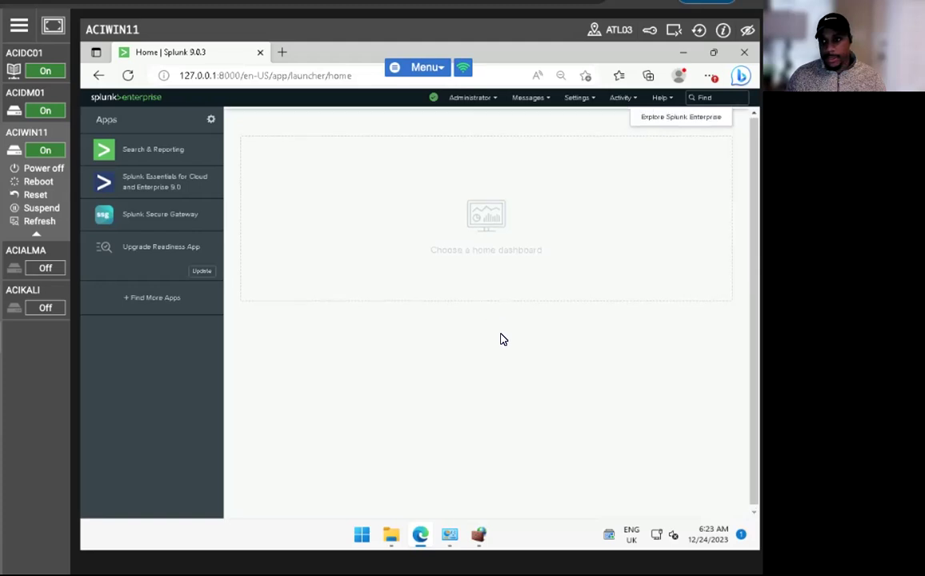
Open Search & Reporting, skip the welcome tour, and look over the Apps and Administrator menus
click(155, 152)
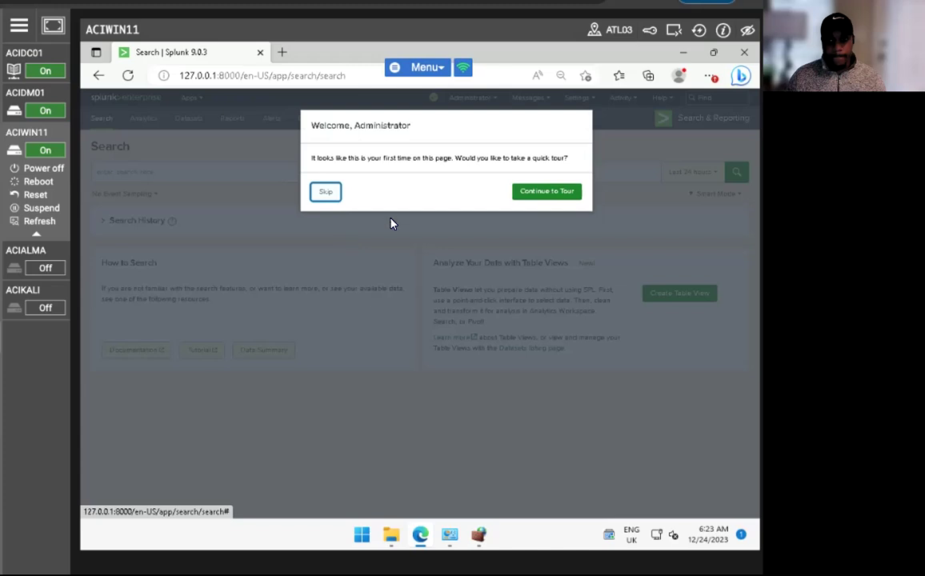
click(322, 192)
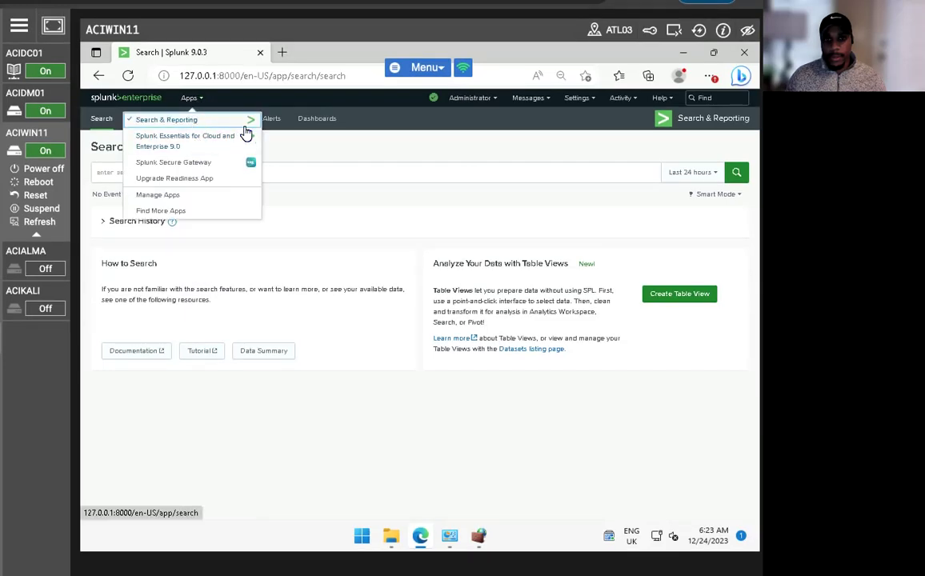
click(373, 213)
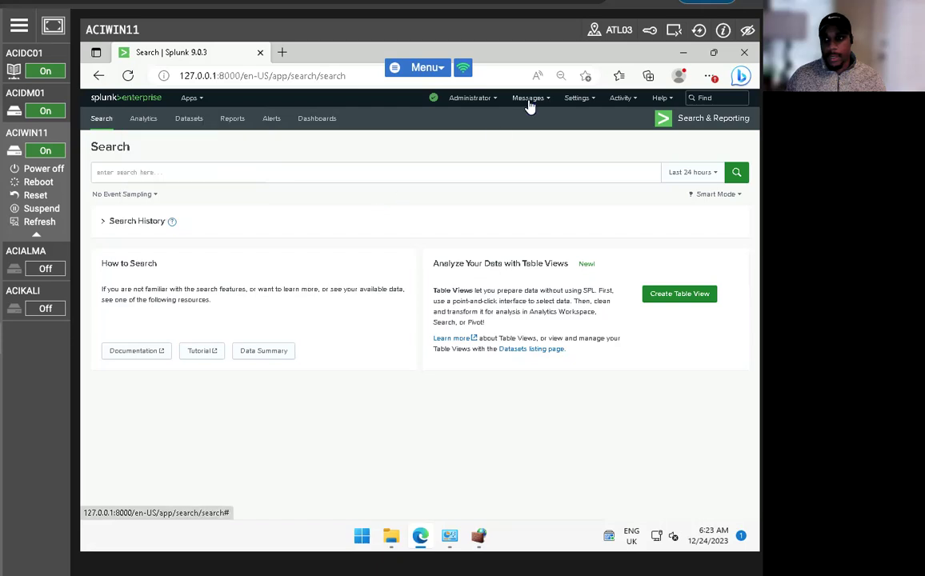
click(471, 97)
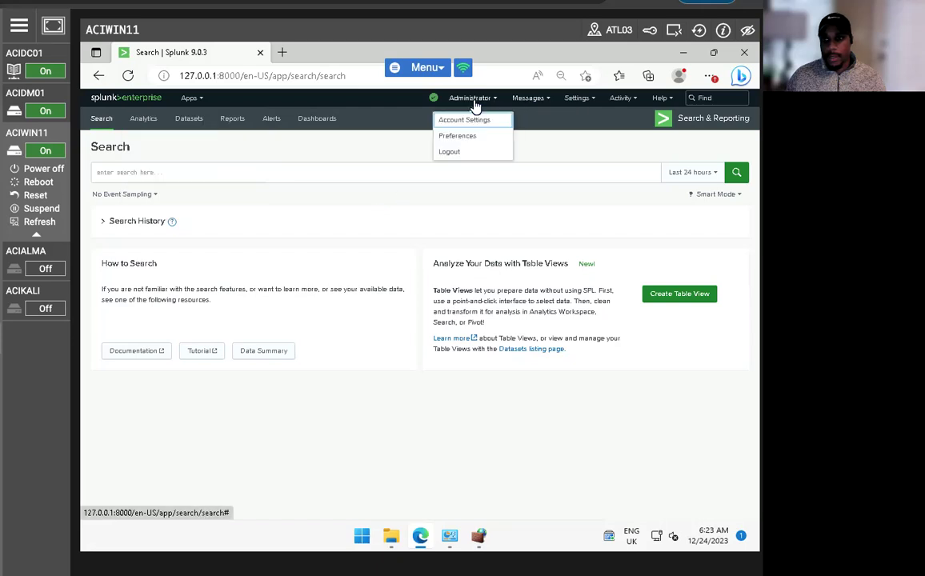
click(537, 192)
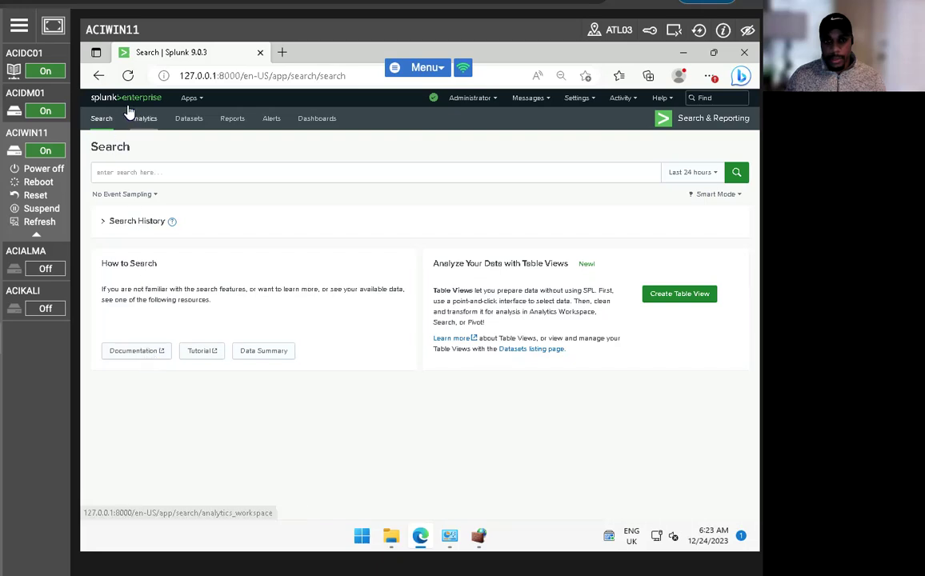
View the Dashboards list, return home, reopen Search & Reporting and check the Activity menu
click(306, 122)
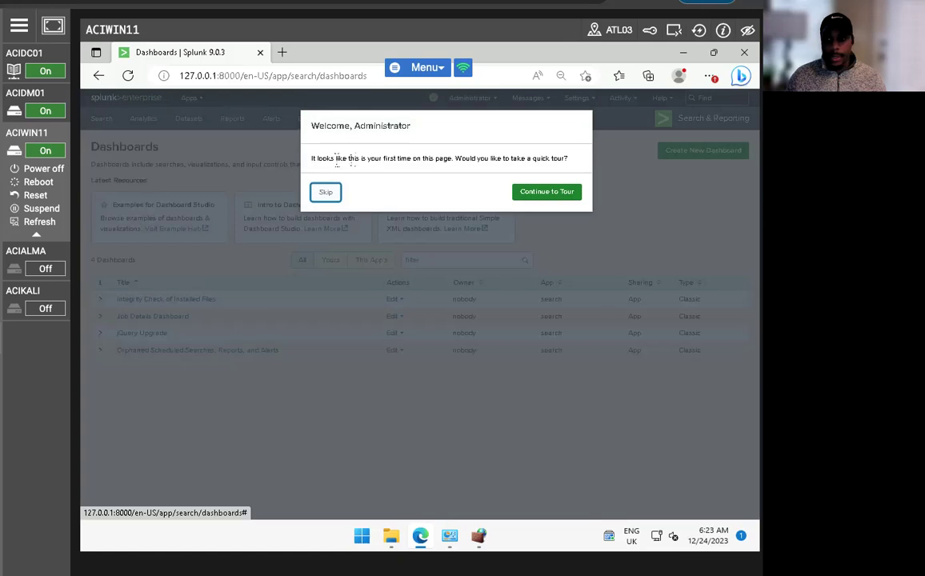
click(325, 192)
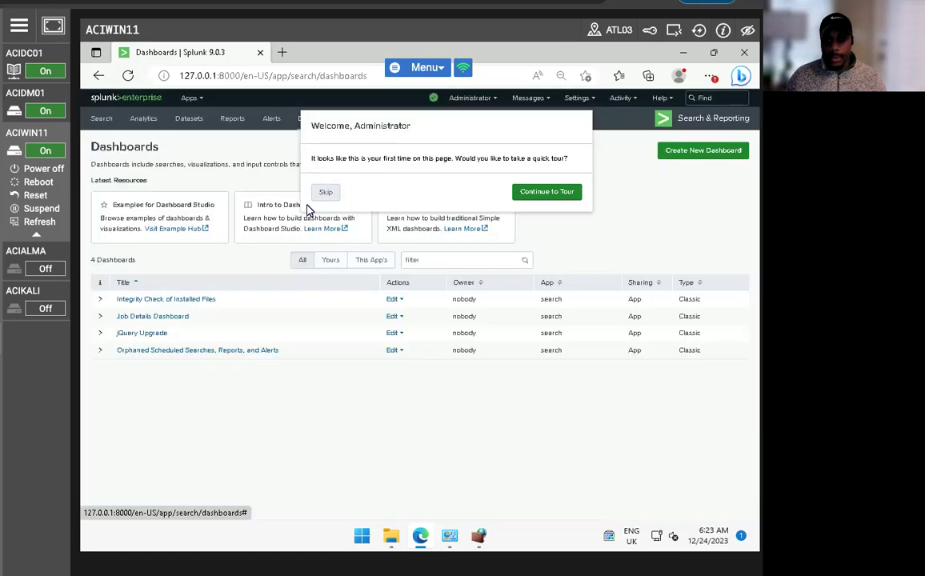
click(124, 103)
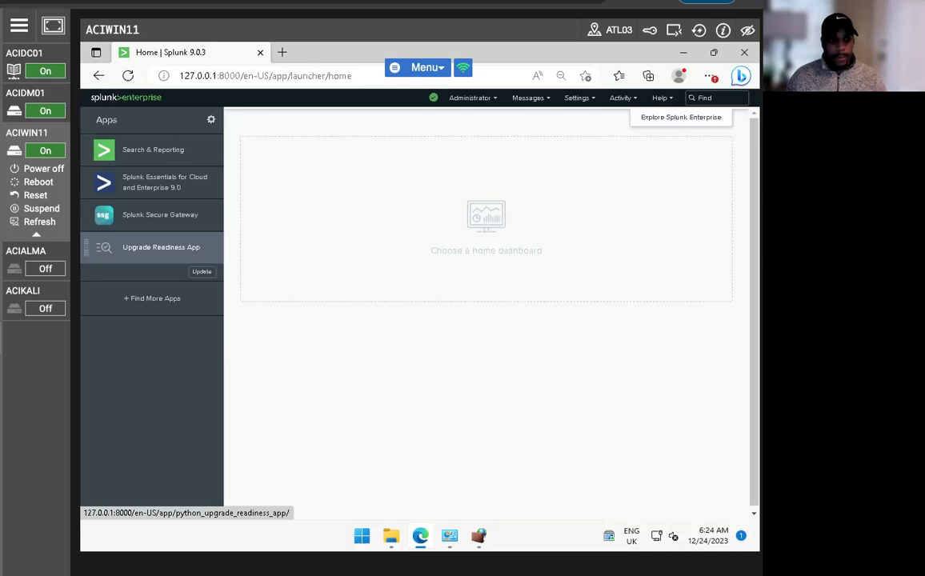
click(142, 148)
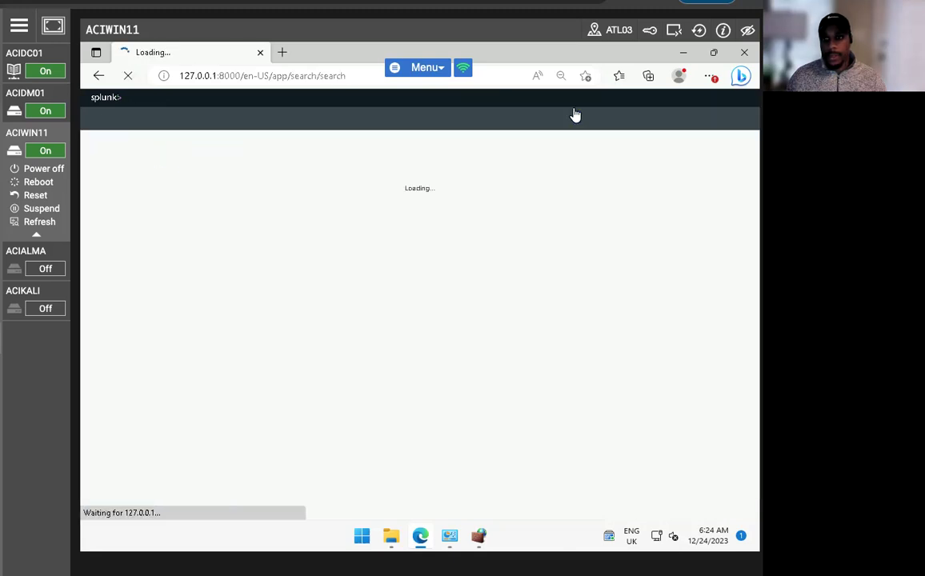
click(621, 98)
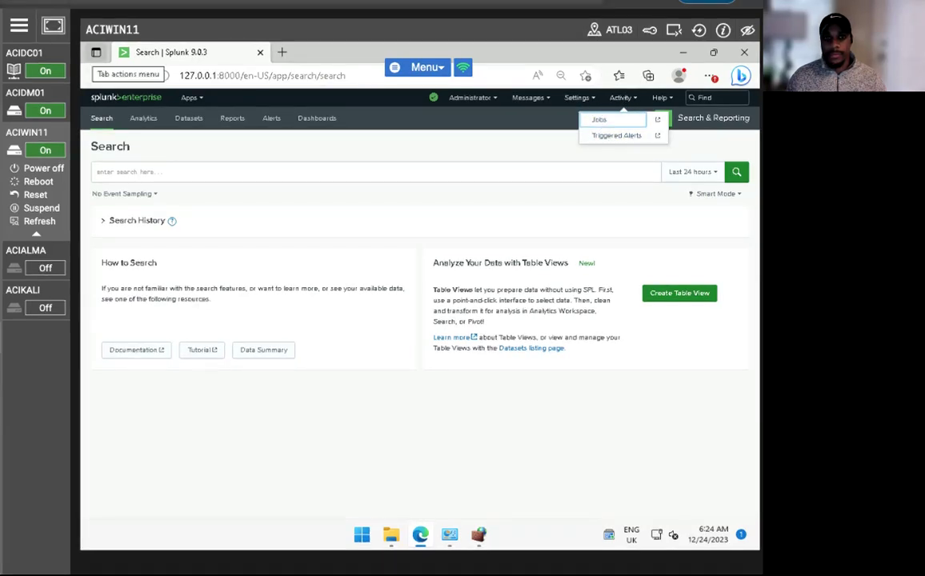
click(97, 52)
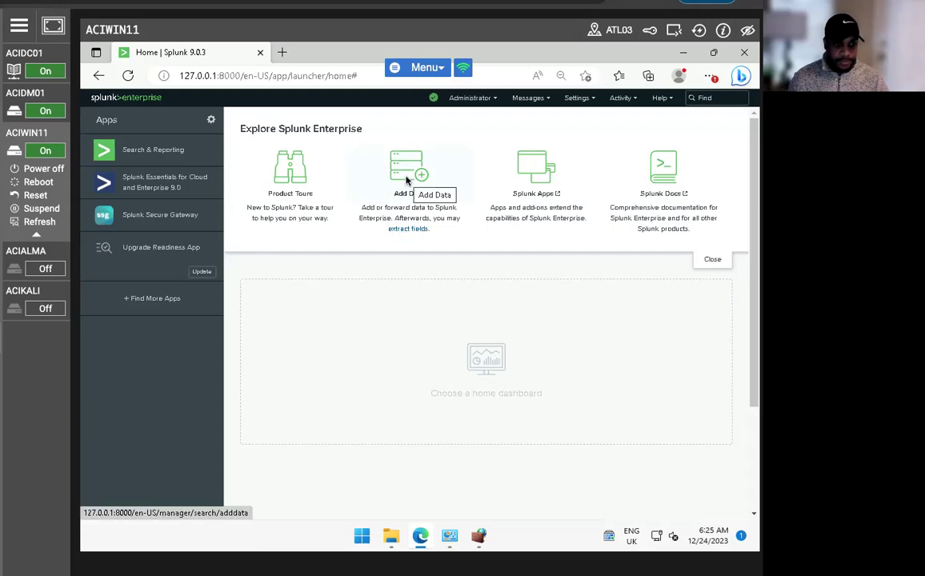
Open Add Data, skip the welcome tour, and scroll to the Upload, Monitor and Forward options
click(406, 180)
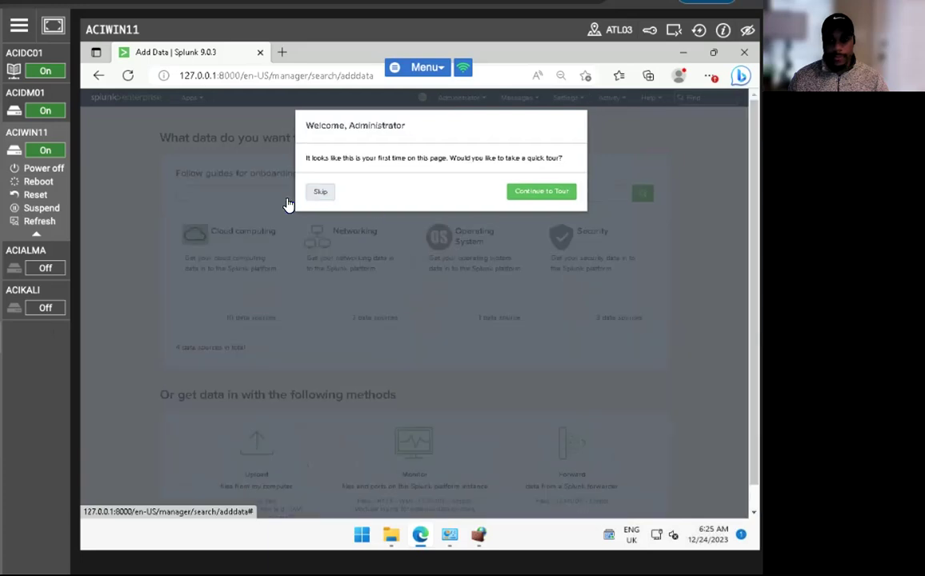
click(320, 188)
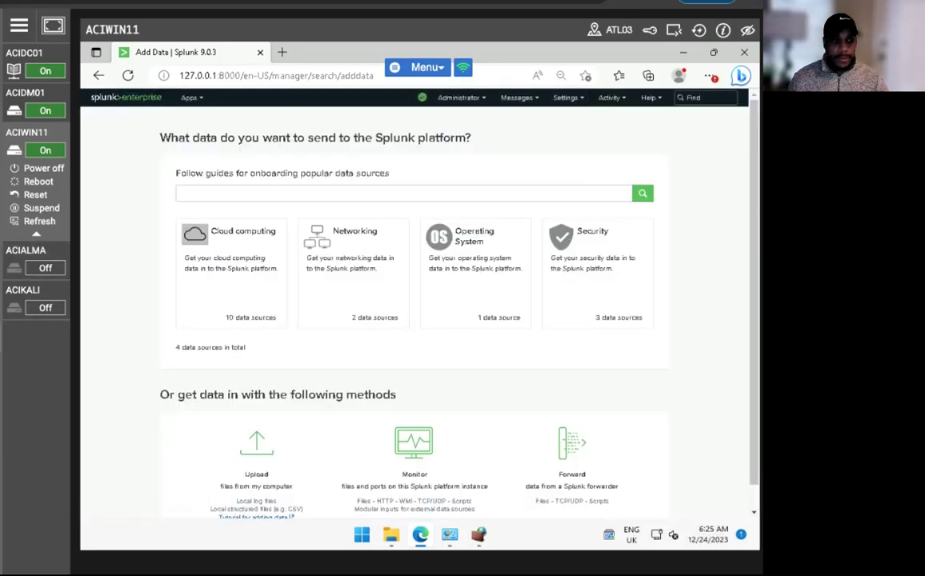
scroll(424, 404, down, 1)
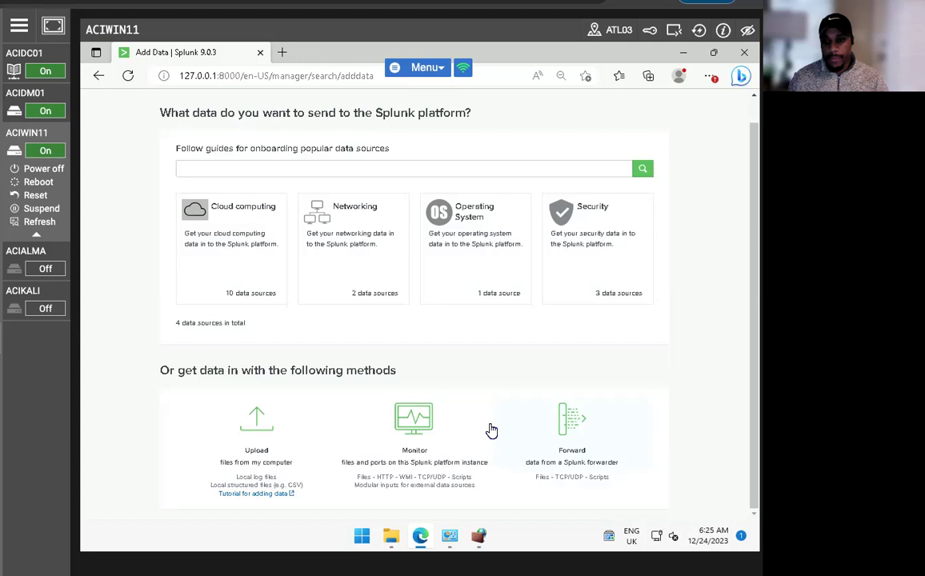
Forward data from host WINDOWS ACIDM01 into a new server class named ACIDM01
click(573, 427)
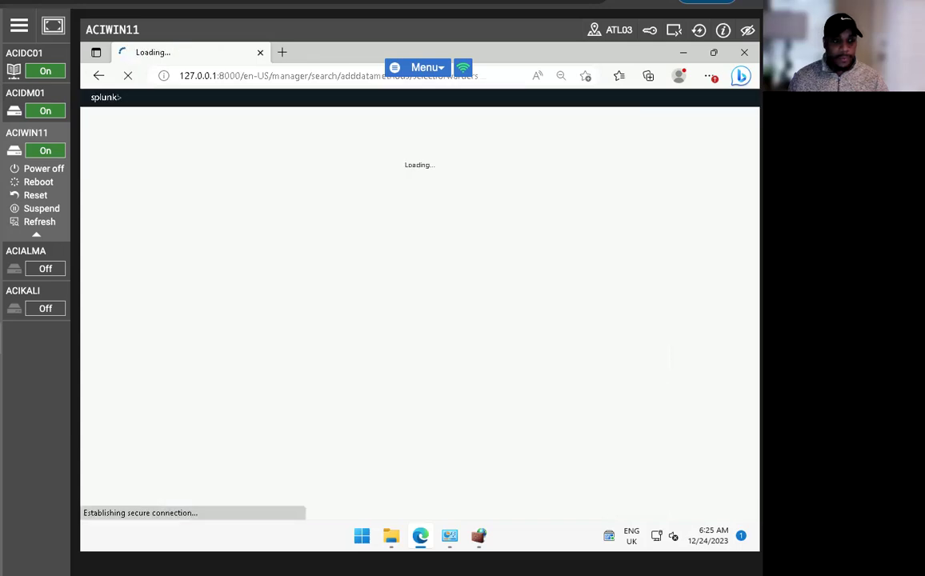
click(269, 282)
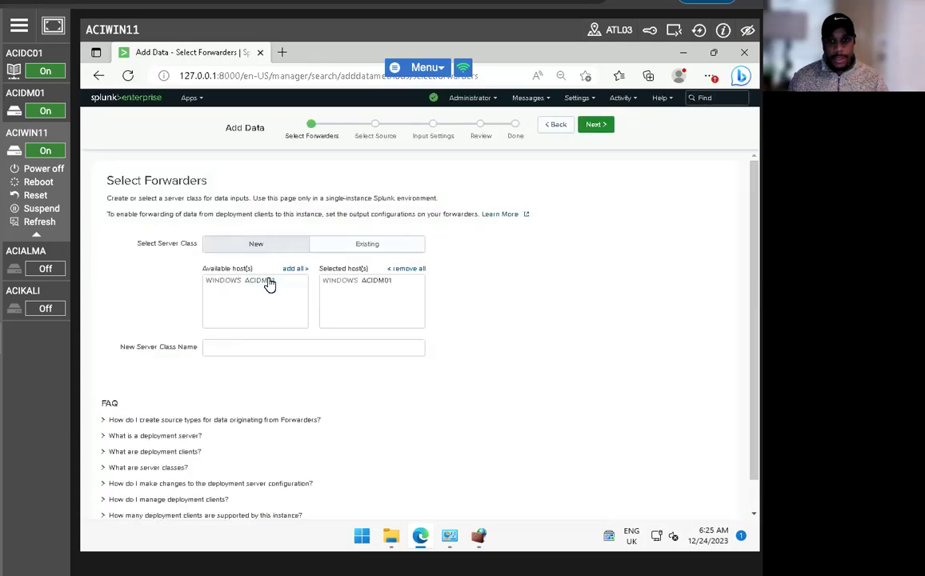
click(224, 348)
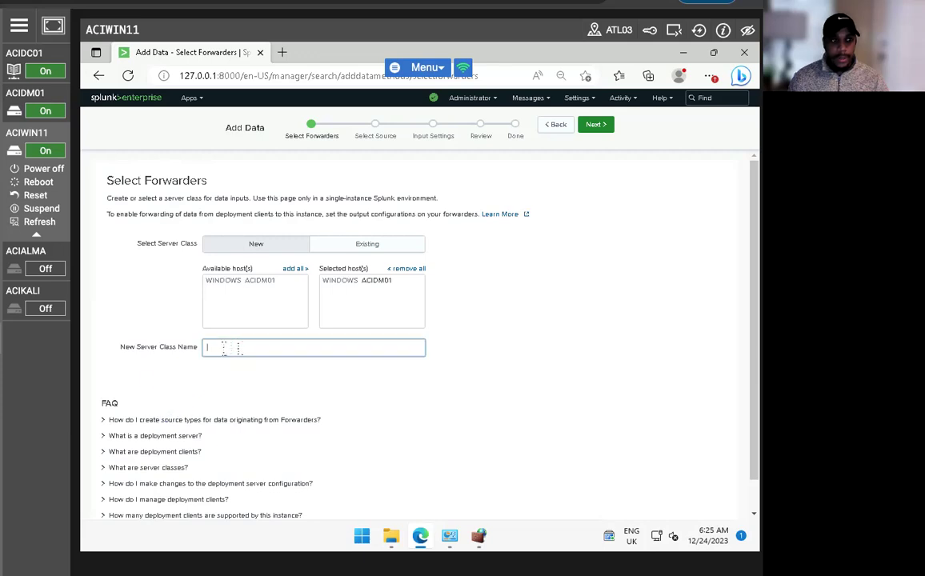
text(ACI)
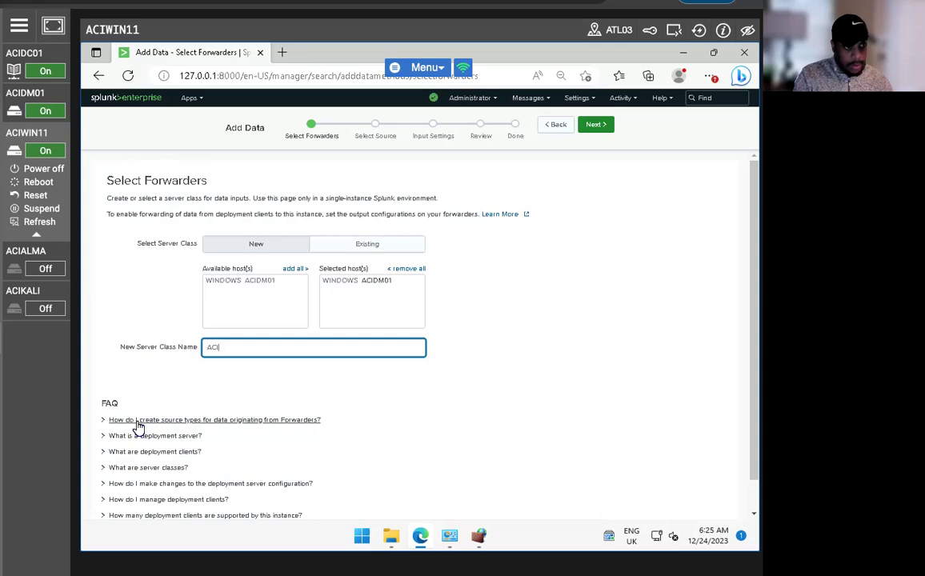
text(DM01)
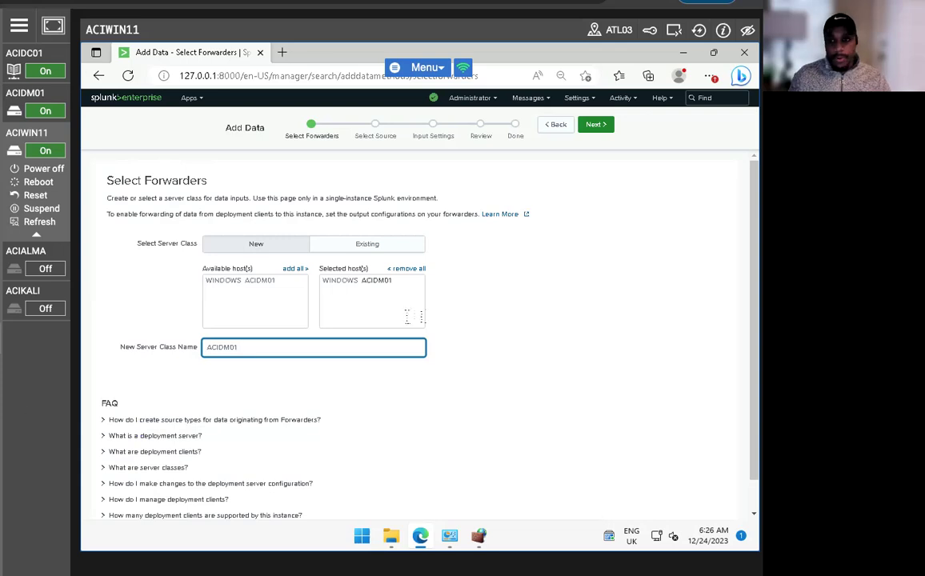
click(594, 125)
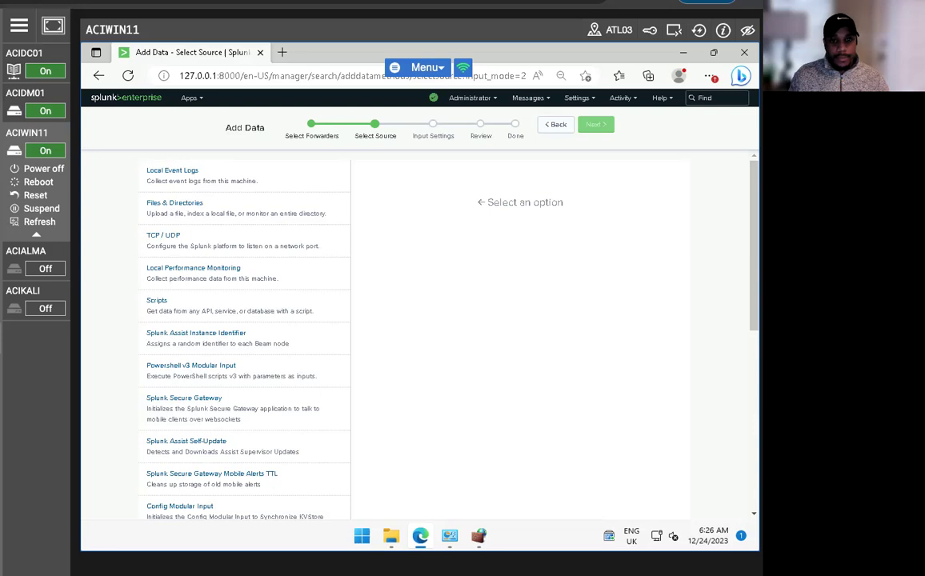
Choose Local Event Logs with the Application, Security and System logs selected
click(180, 170)
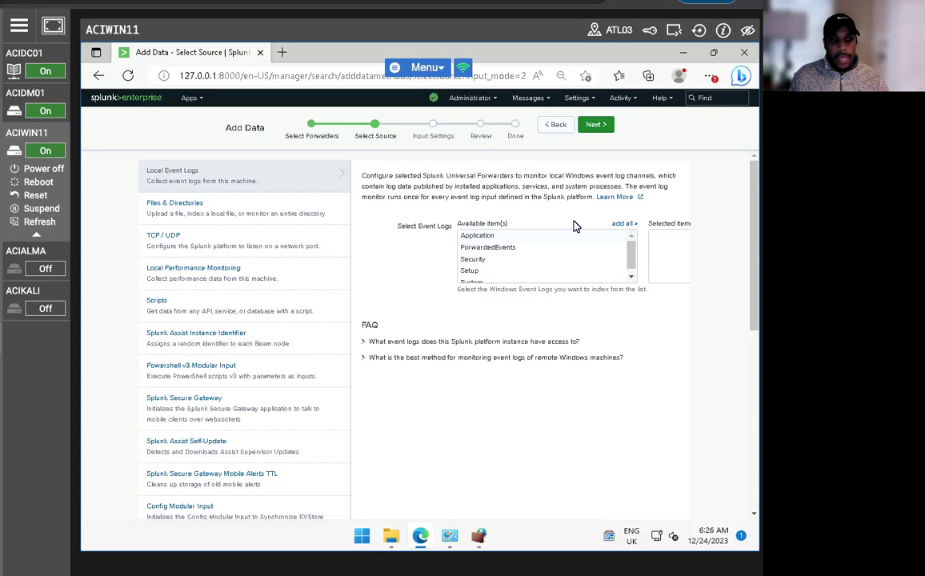
click(480, 236)
click(480, 260)
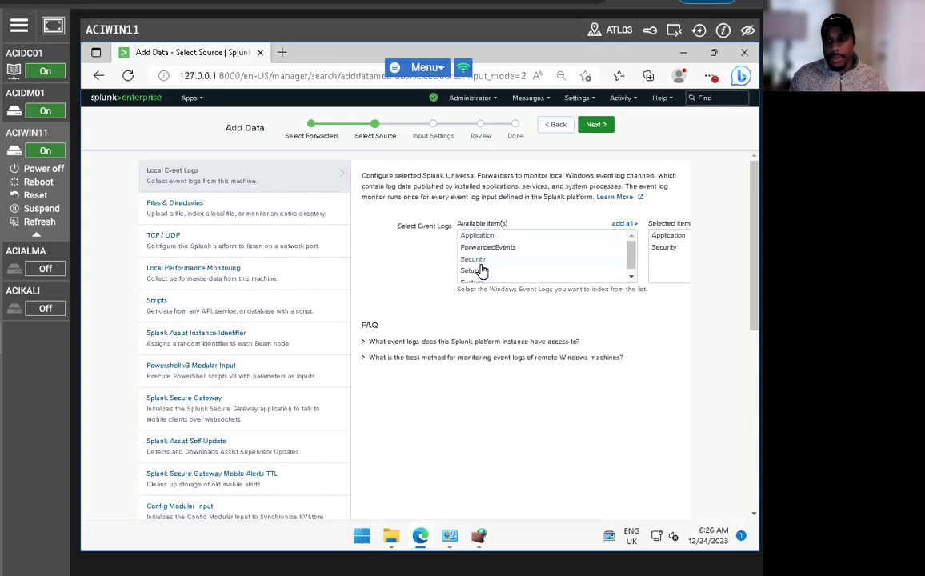
click(474, 281)
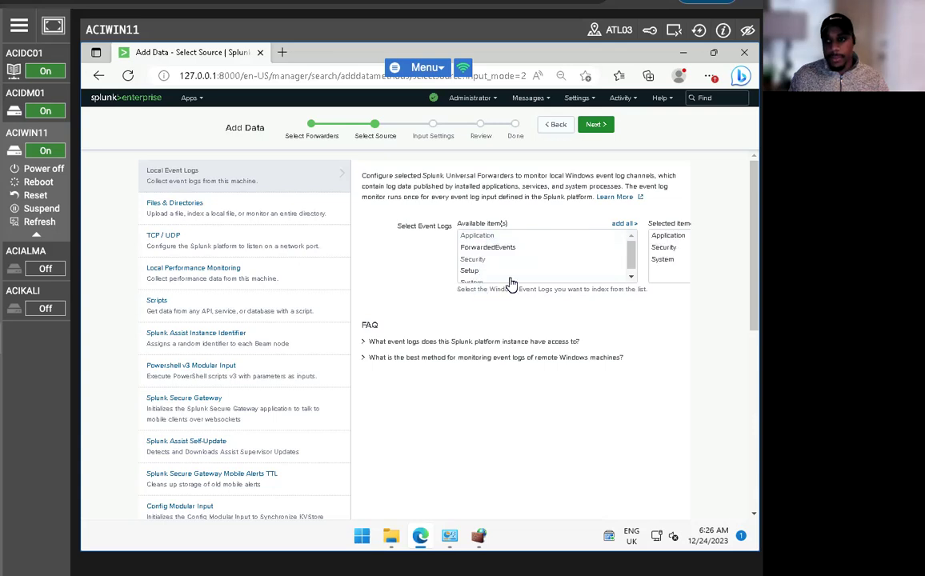
click(596, 125)
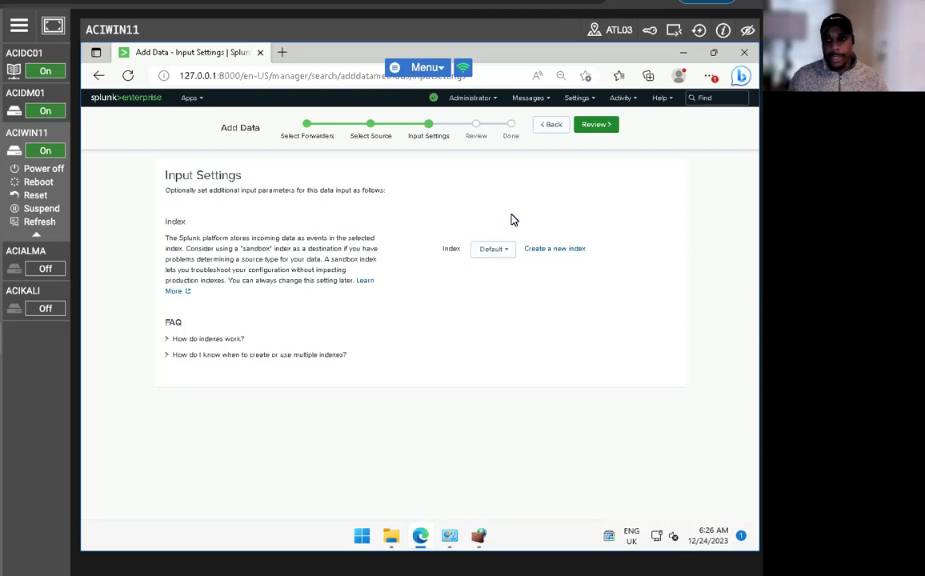
Review the ACIDM01 event log input settings and submit them
click(592, 126)
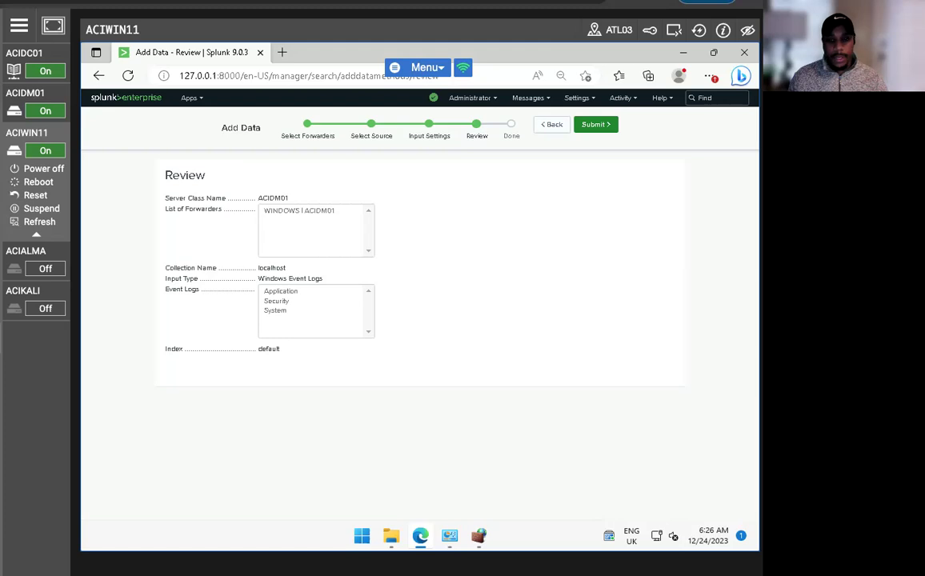
click(582, 128)
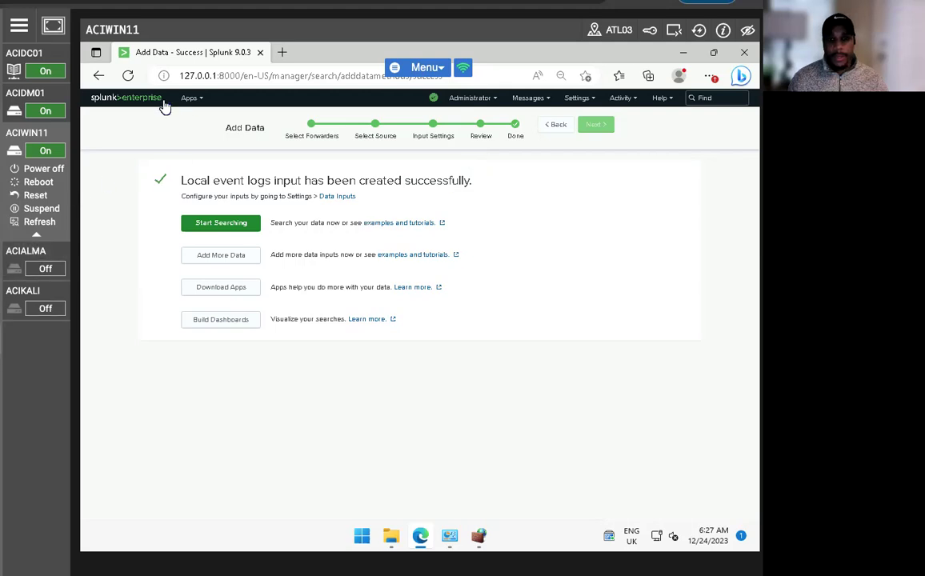
Go to the Splunk home page, then navigate back toward the Add Data page
click(116, 102)
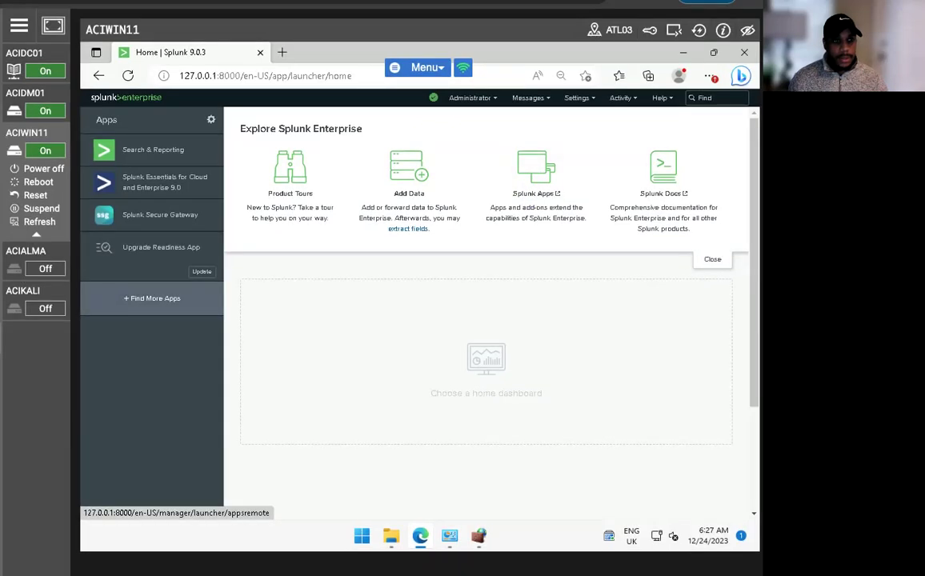
click(100, 74)
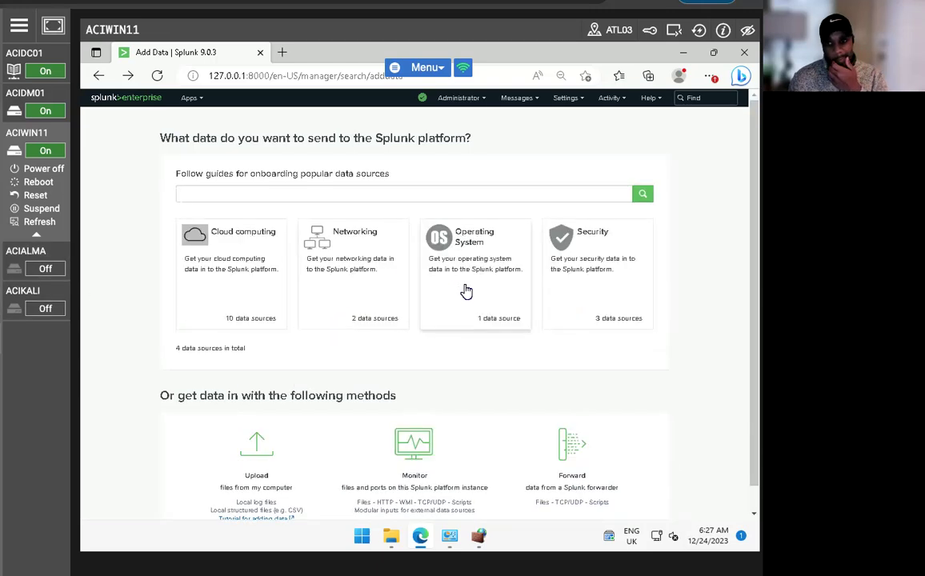
Start monitoring Local Event Logs on this Splunk instance
scroll(467, 291, down, 1)
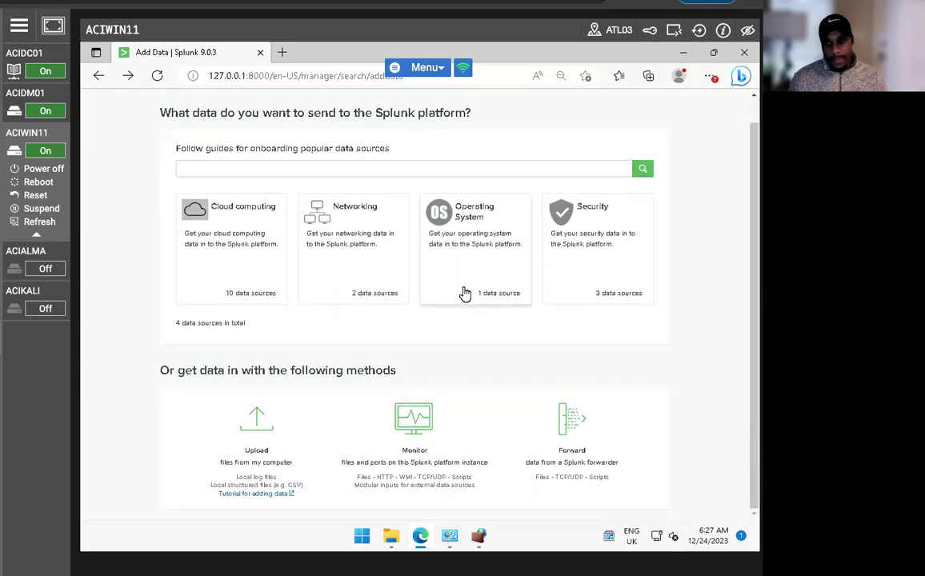
click(392, 420)
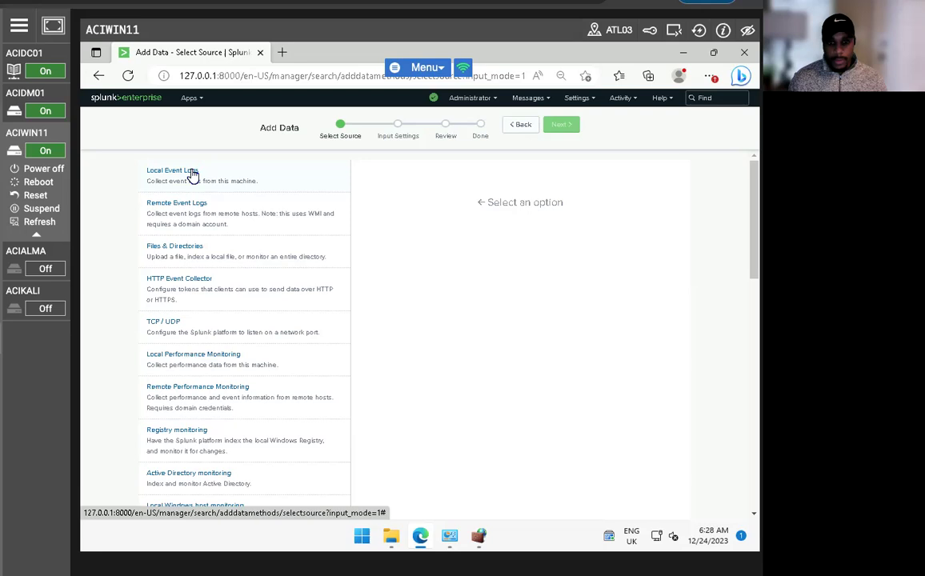
click(192, 175)
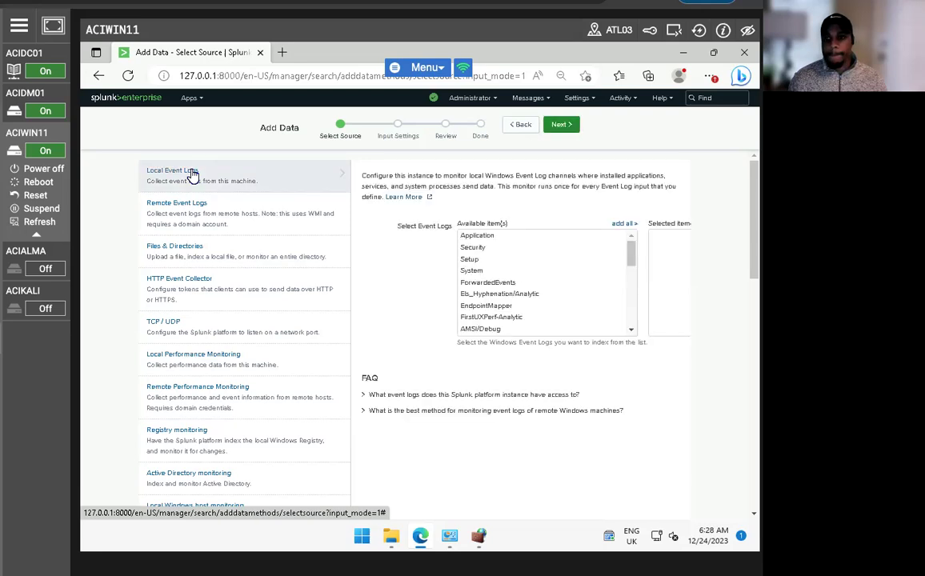
Look over the Administrator, Messages and Settings menus, then leave for the home page
click(494, 99)
click(527, 99)
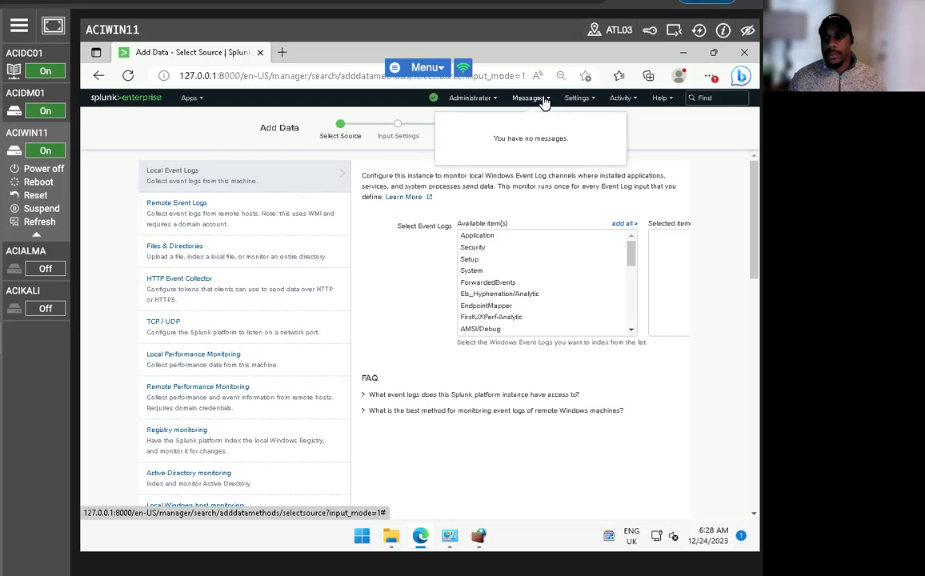
click(581, 99)
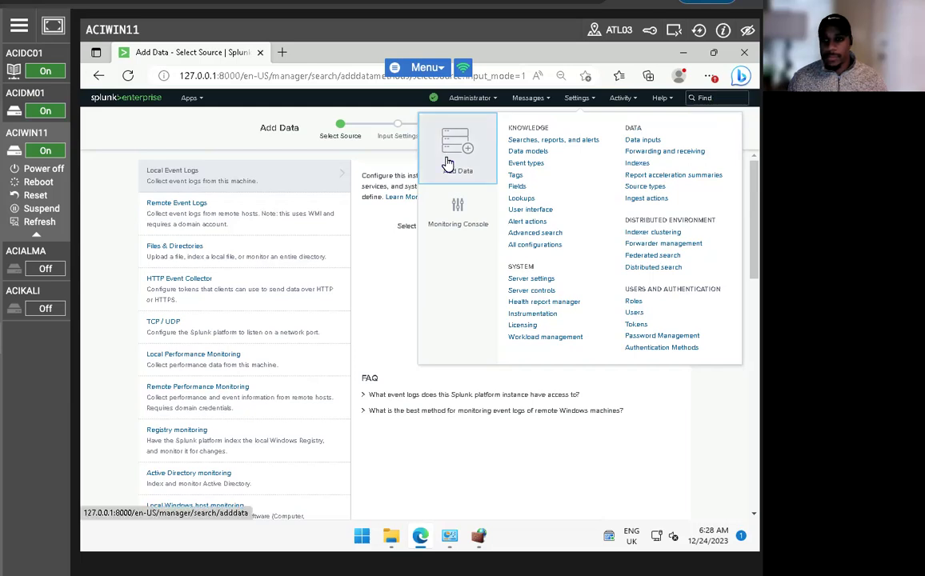
click(133, 102)
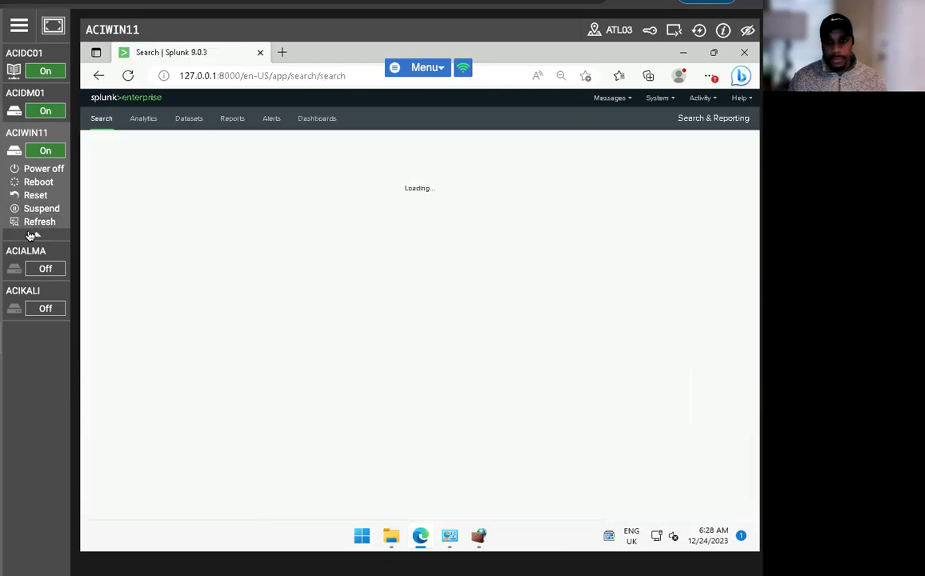
Open the 'Errors in the last 24 hours' report from Reports and choose Add to Dashboard
click(231, 118)
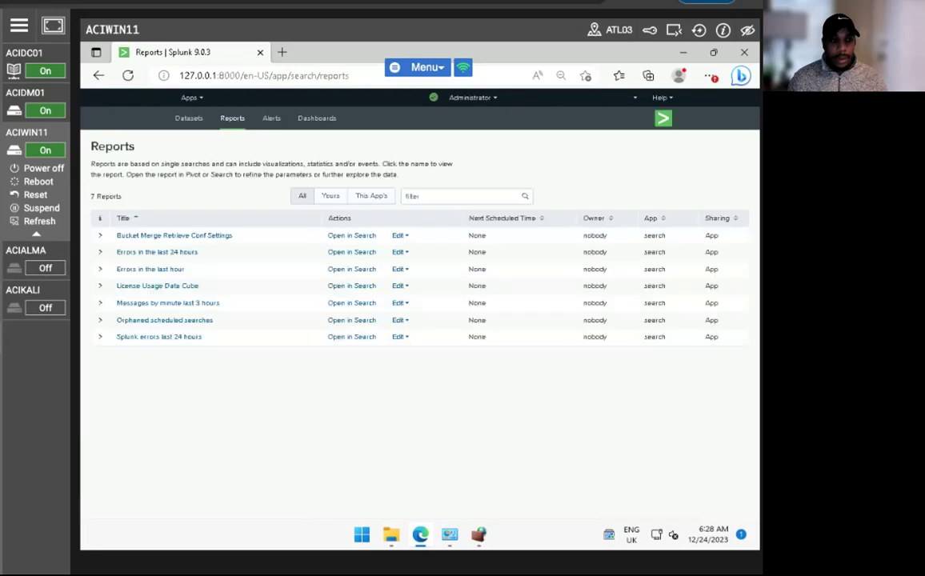
click(148, 253)
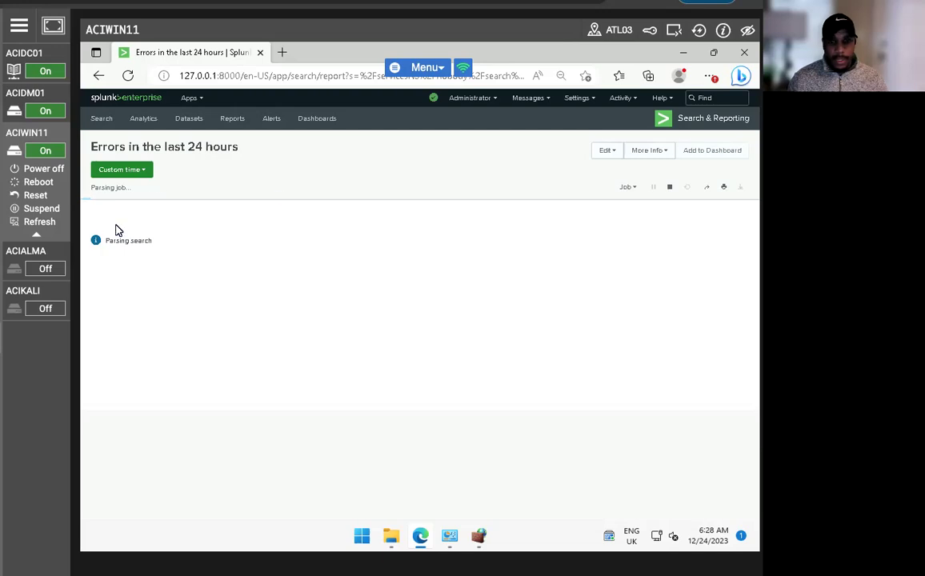
click(676, 153)
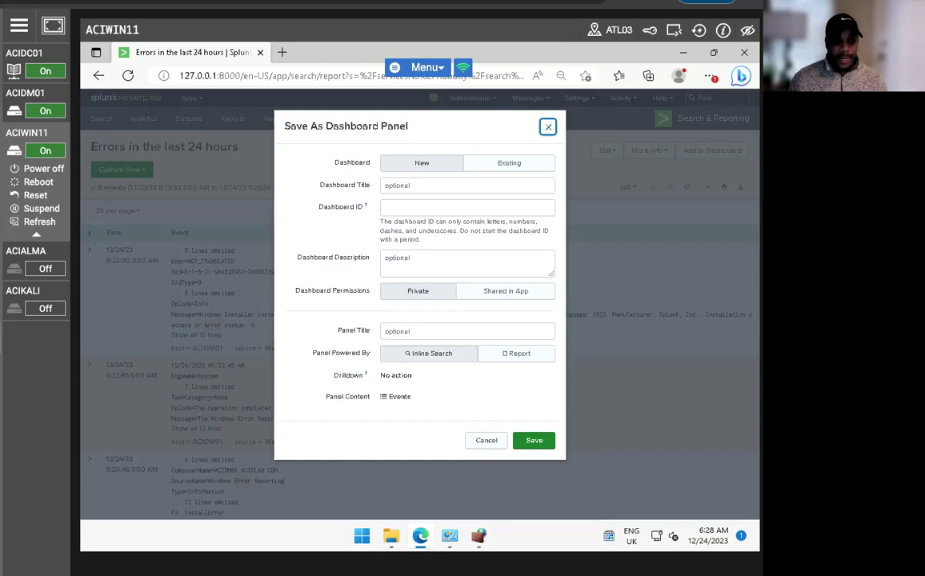
Save the report panel to a new dashboard with ID ACIDM01_Errors and view it
click(417, 207)
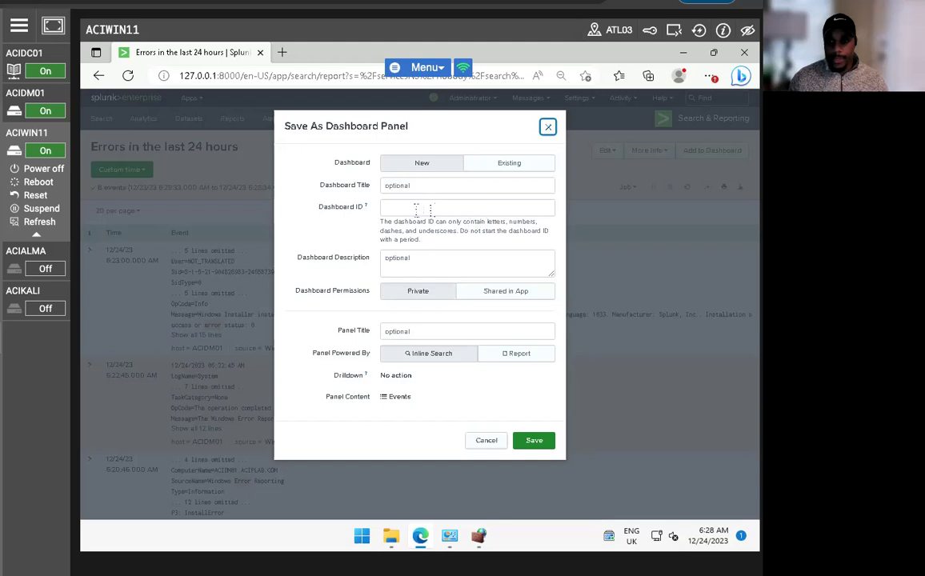
text(ACIDM0)
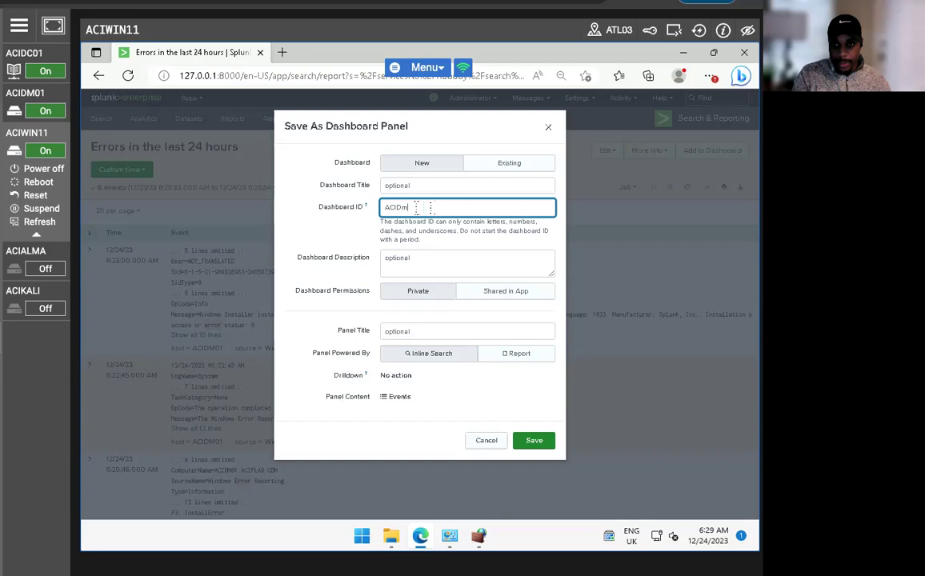
text(1)
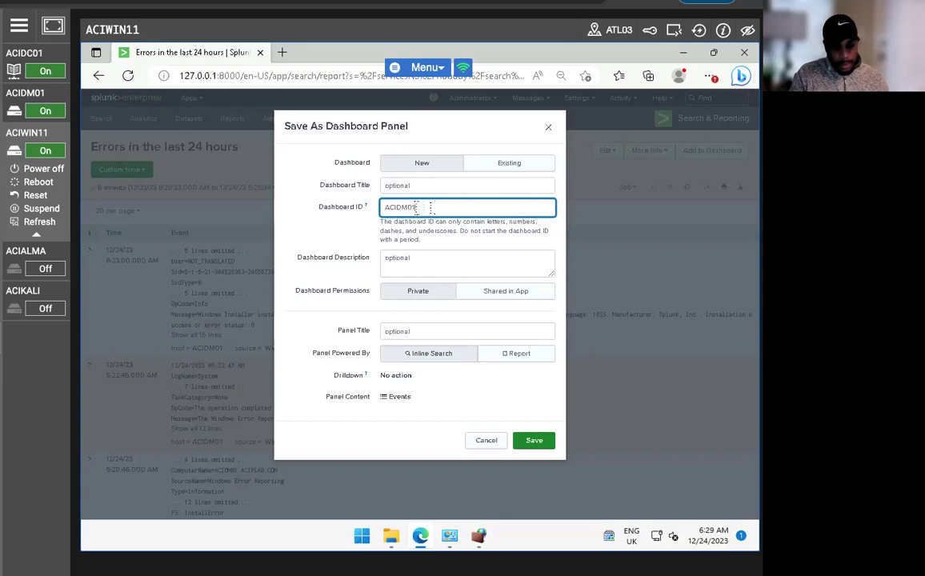
text(_Errors)
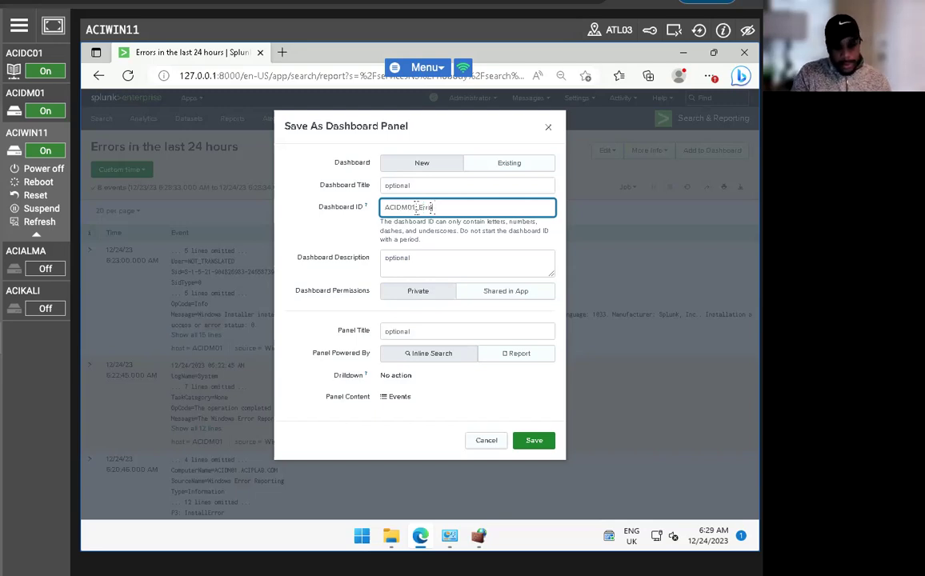
click(533, 440)
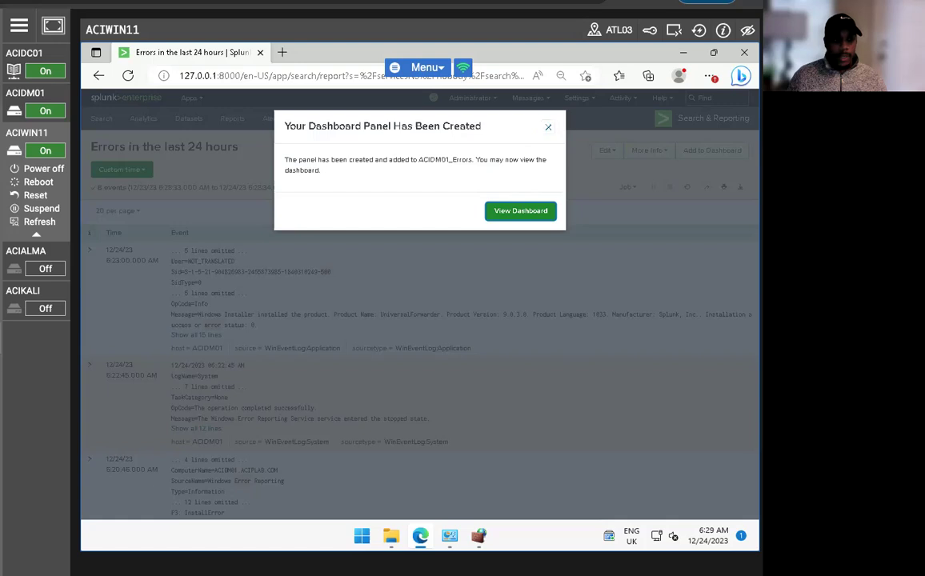
click(508, 213)
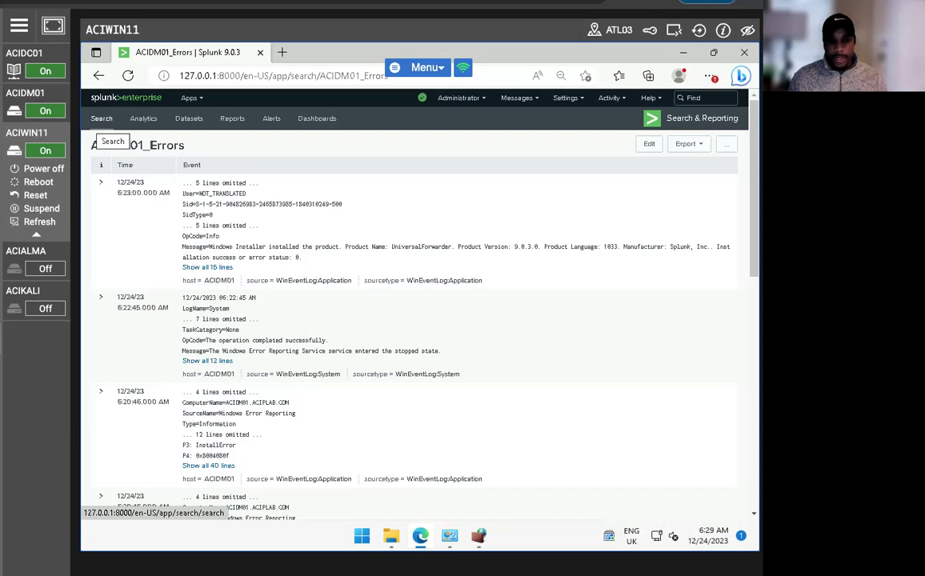
Export the ACIDM01_Errors dashboard as ACIDM01_Errors-2023-12-24.pdf and open it in Edge
click(687, 144)
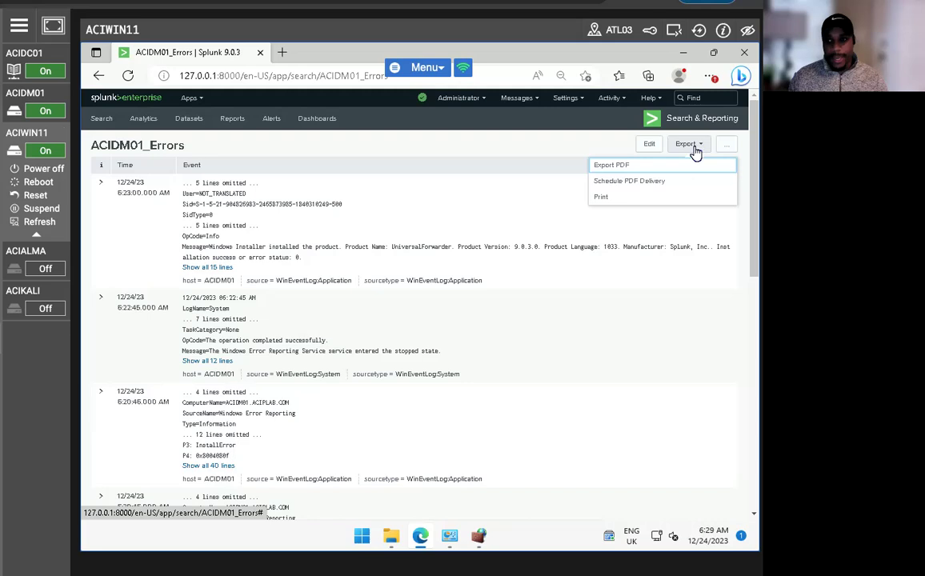
click(625, 166)
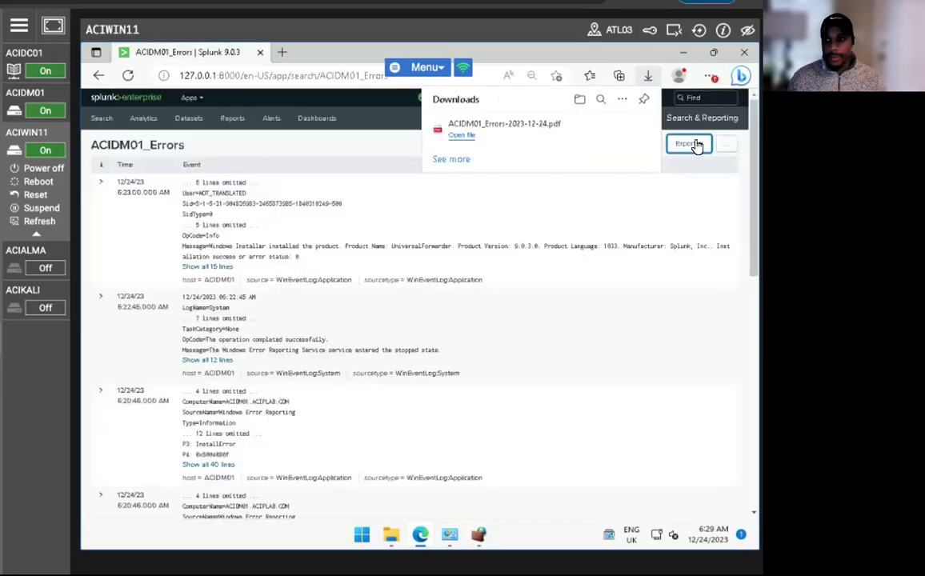
click(462, 134)
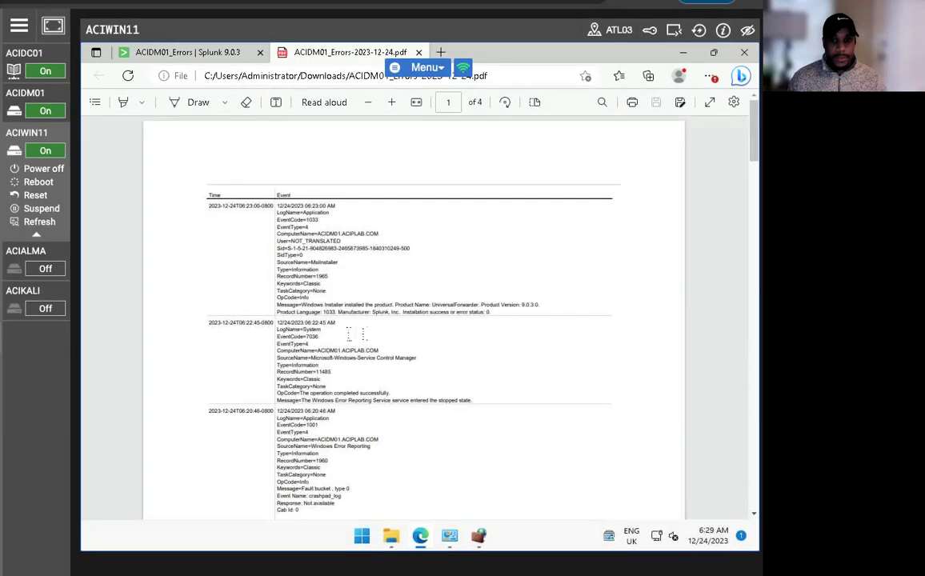
Scroll through the exported PDF's event pages, then return to the ACIDM01_Errors Splunk tab
scroll(361, 324, down, 10)
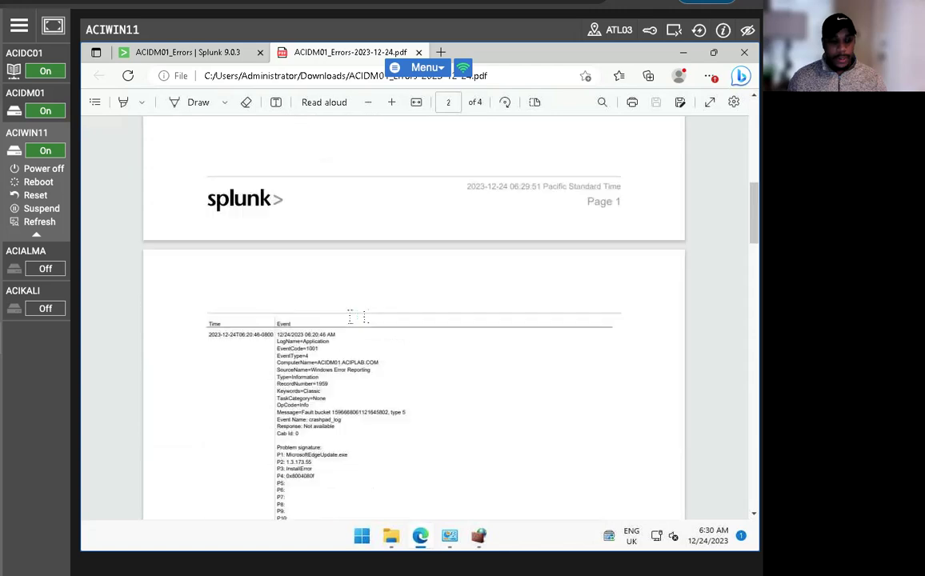
scroll(348, 319, down, 10)
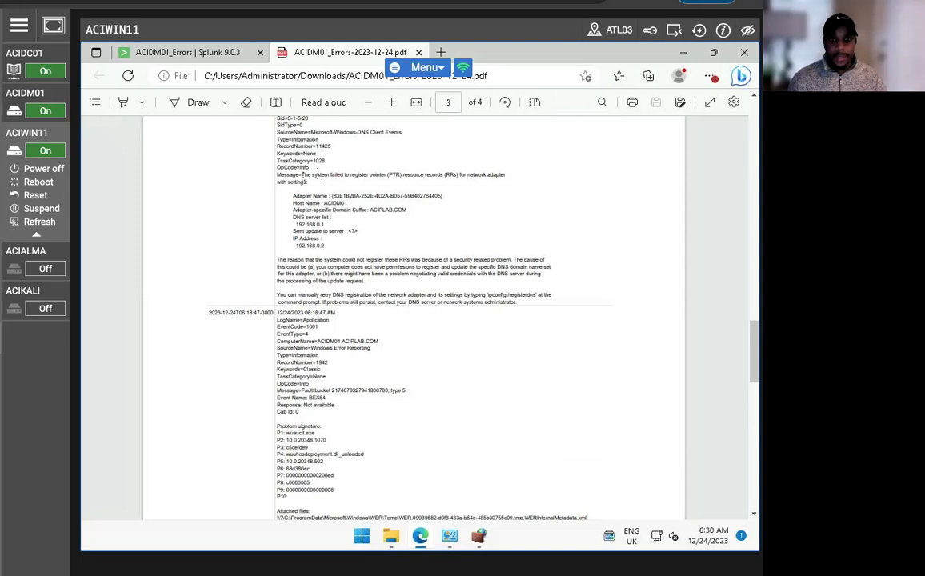
scroll(400, 320, up, 3)
click(160, 52)
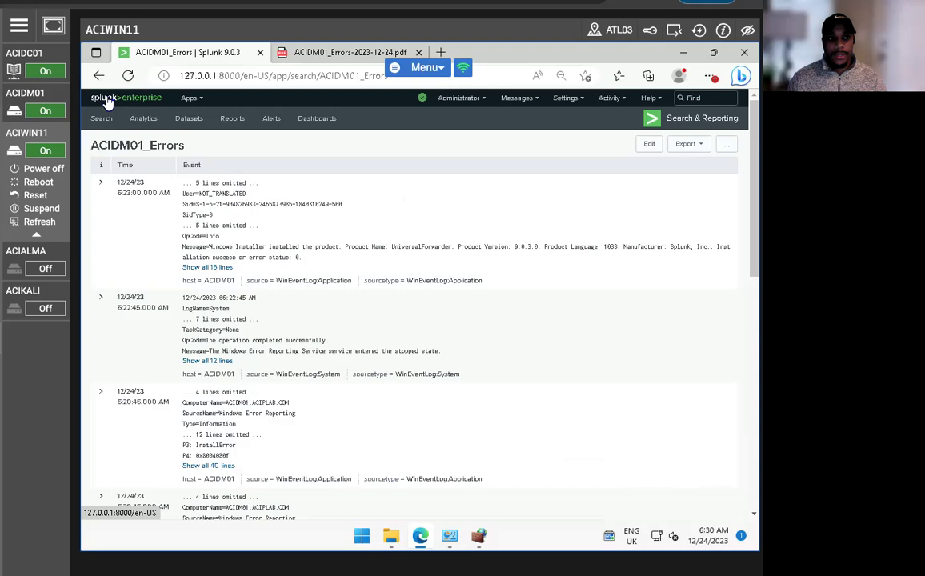
From Splunk Home, save ACIDM01_Errors as the home dashboard, then open Search & Reporting
click(108, 99)
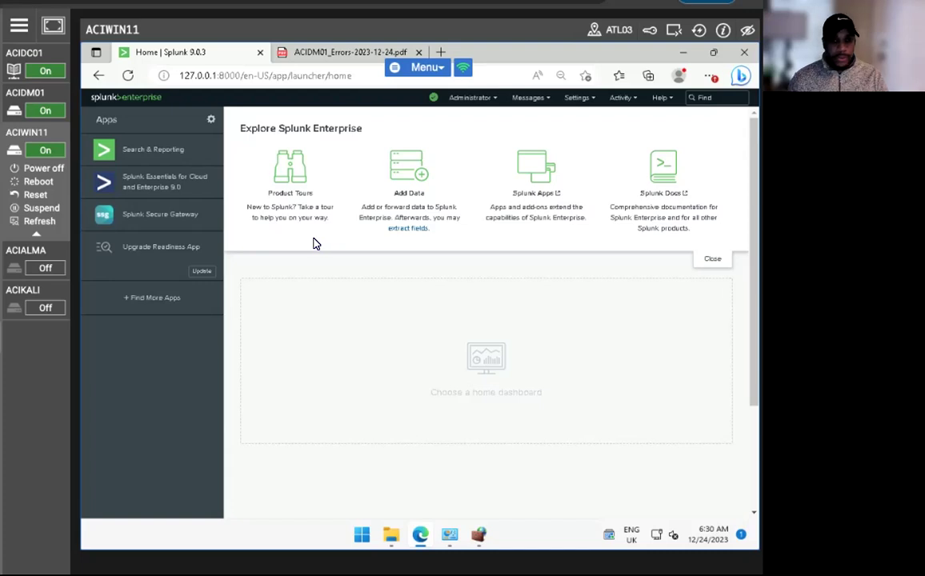
click(484, 358)
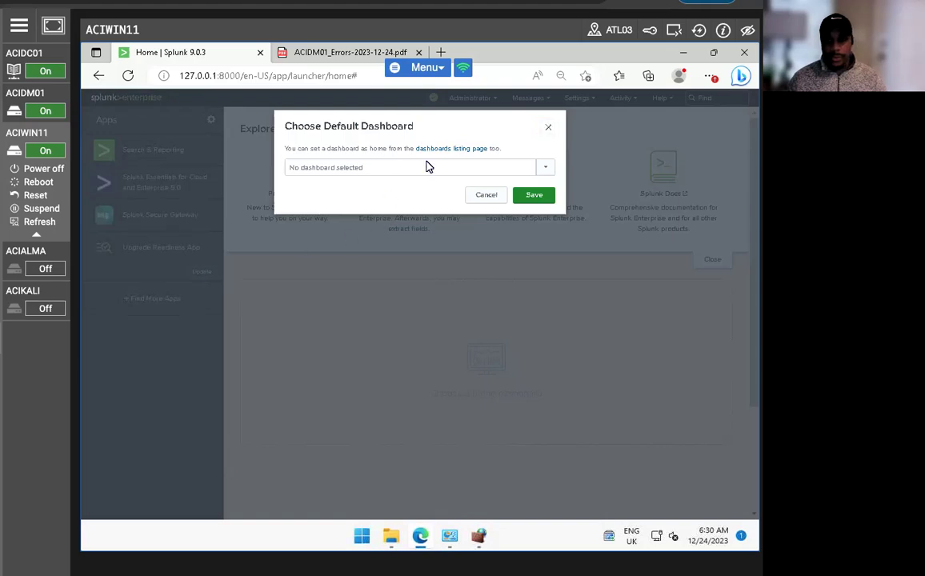
click(542, 167)
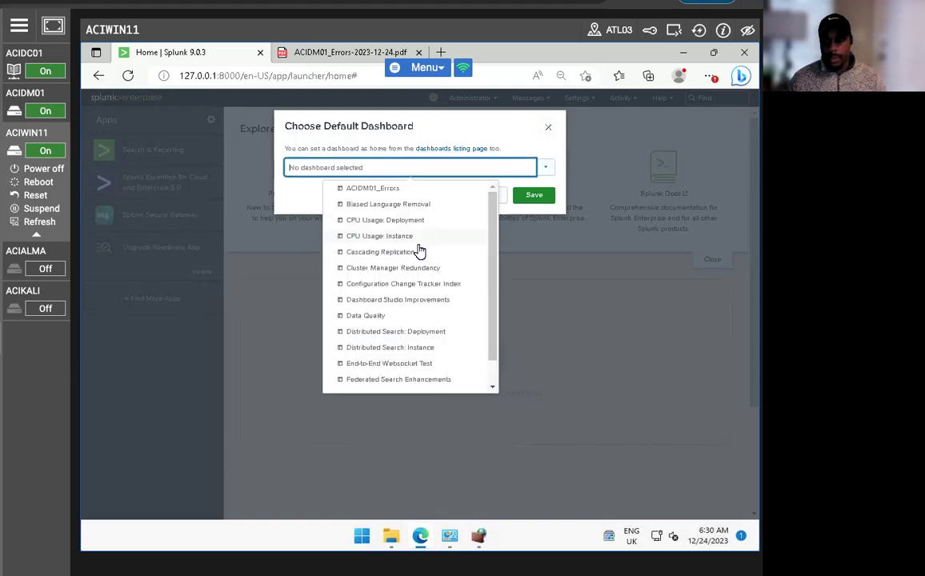
click(360, 188)
click(519, 195)
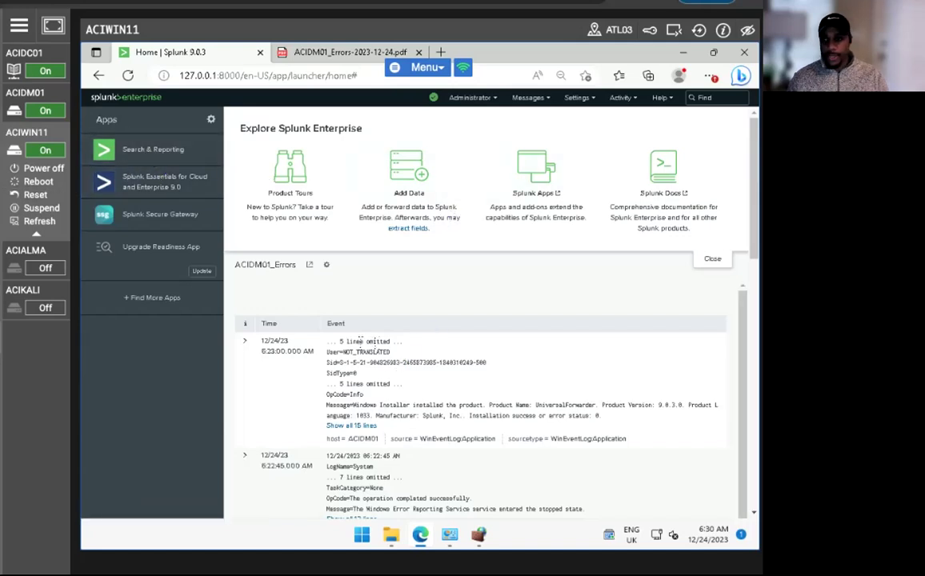
click(152, 148)
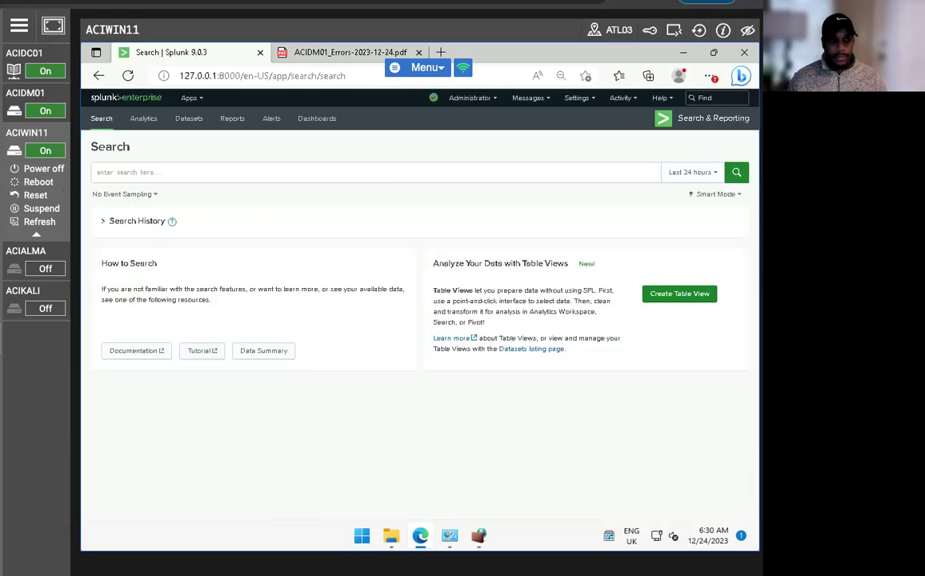
Open the Reports list in the Search & Reporting app
click(232, 118)
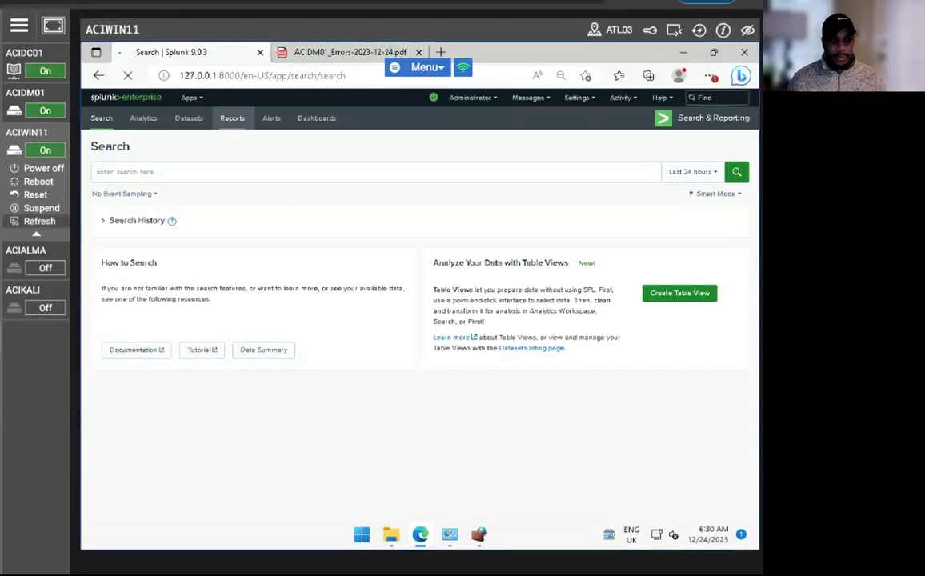